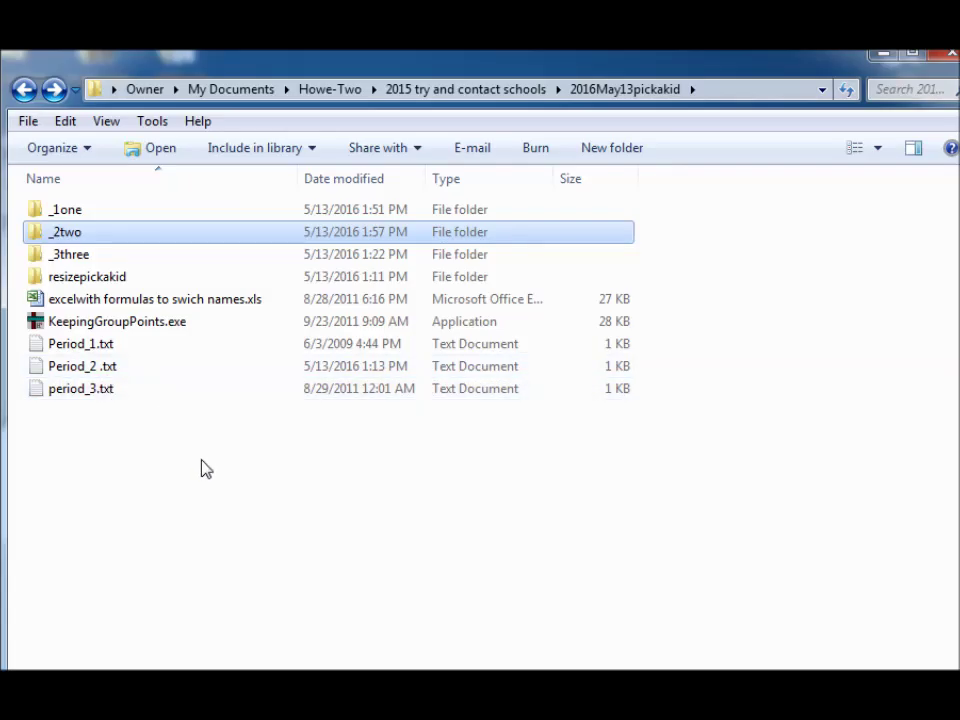
Open the _3three folder, select SmartPickaKidPlus.exe, then open Period_1g.txt.
double_click(87, 262)
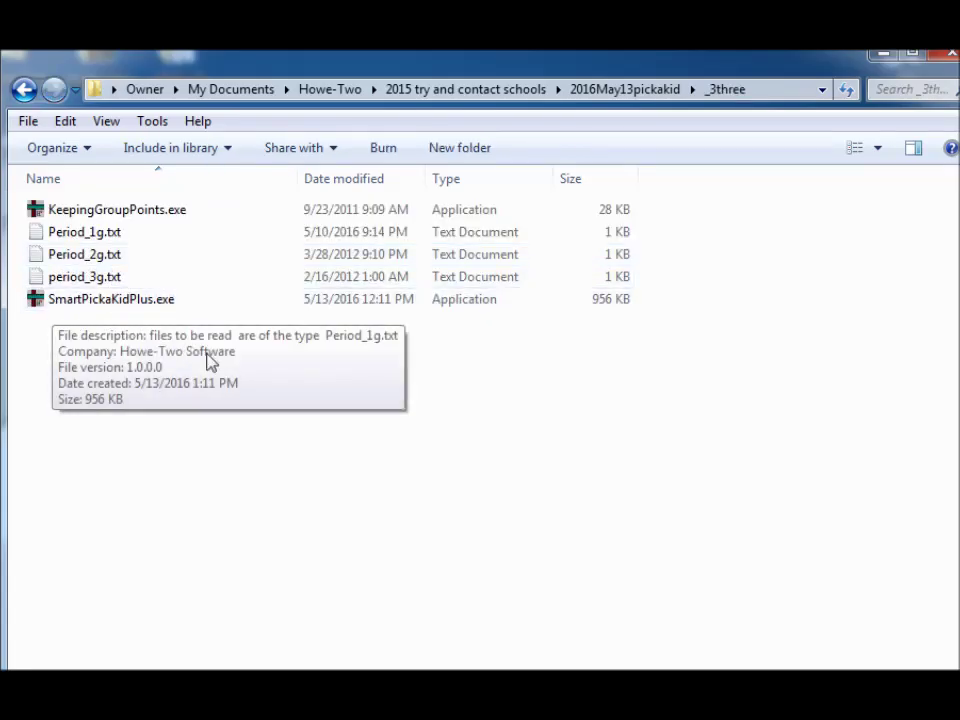
left_click(115, 309)
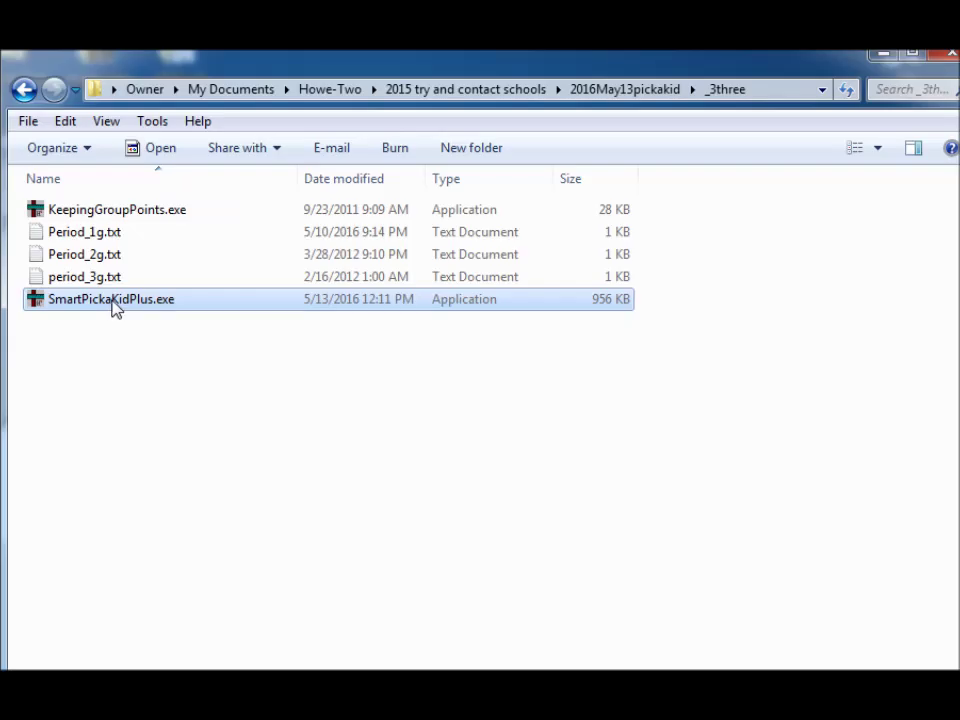
mouse_move(166, 314)
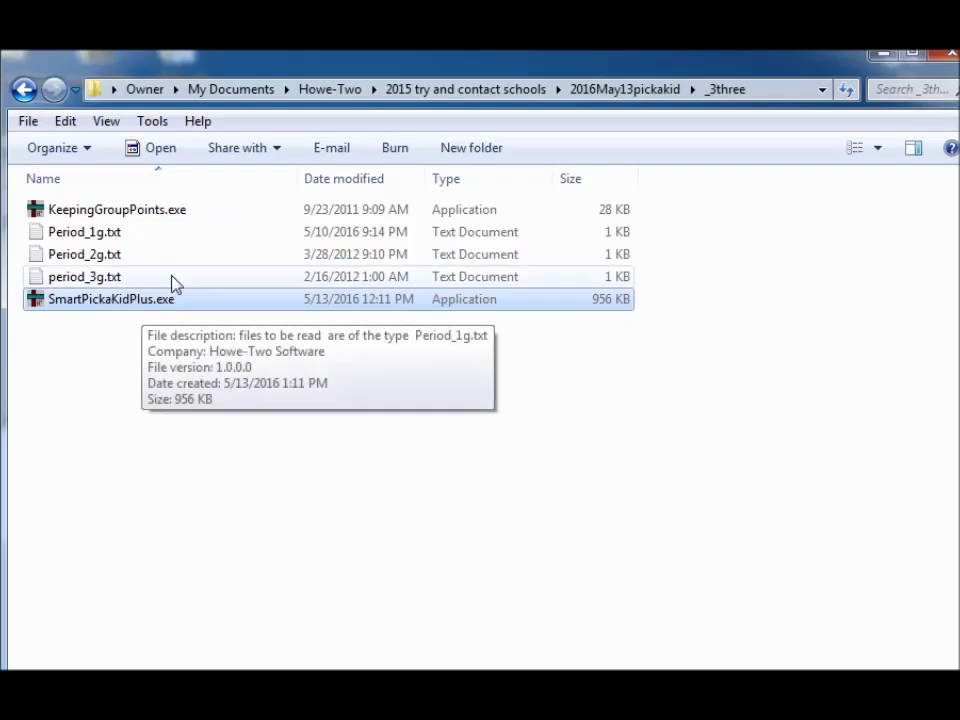
mouse_move(122, 221)
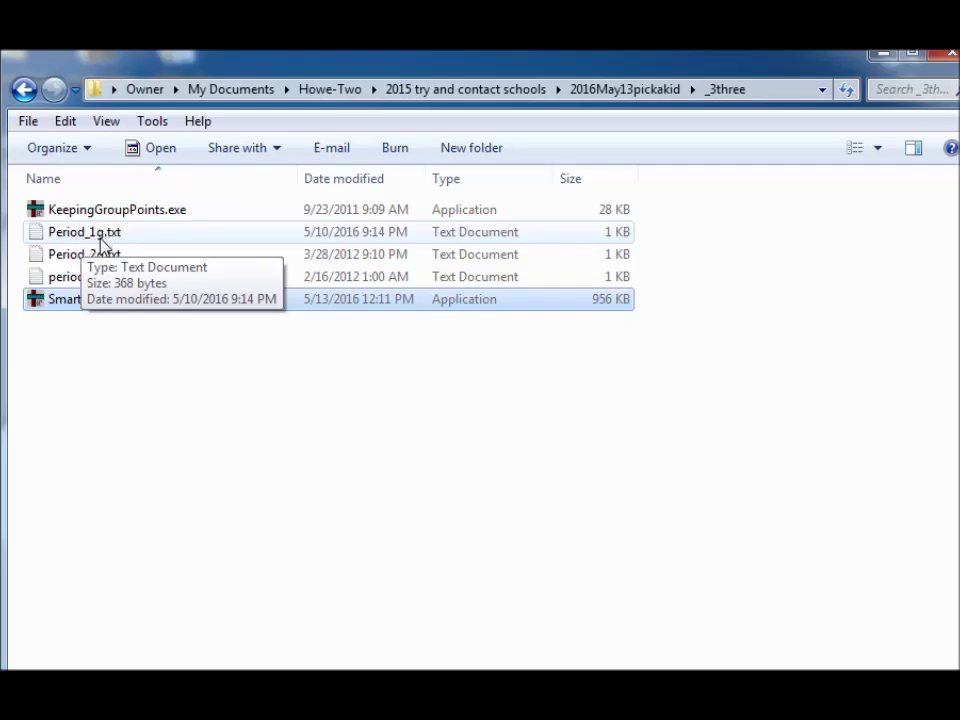
double_click(86, 233)
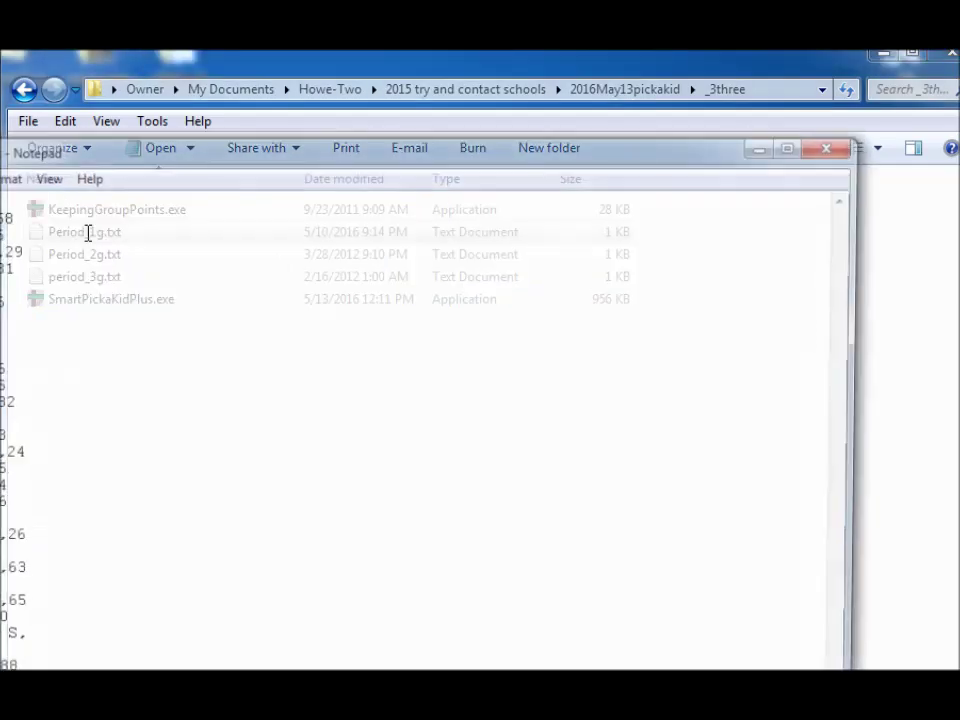
Highlight names, commas and scores in Period_1g.txt to show its name-comma-score format.
left_click_drag(125, 158, 281, 141)
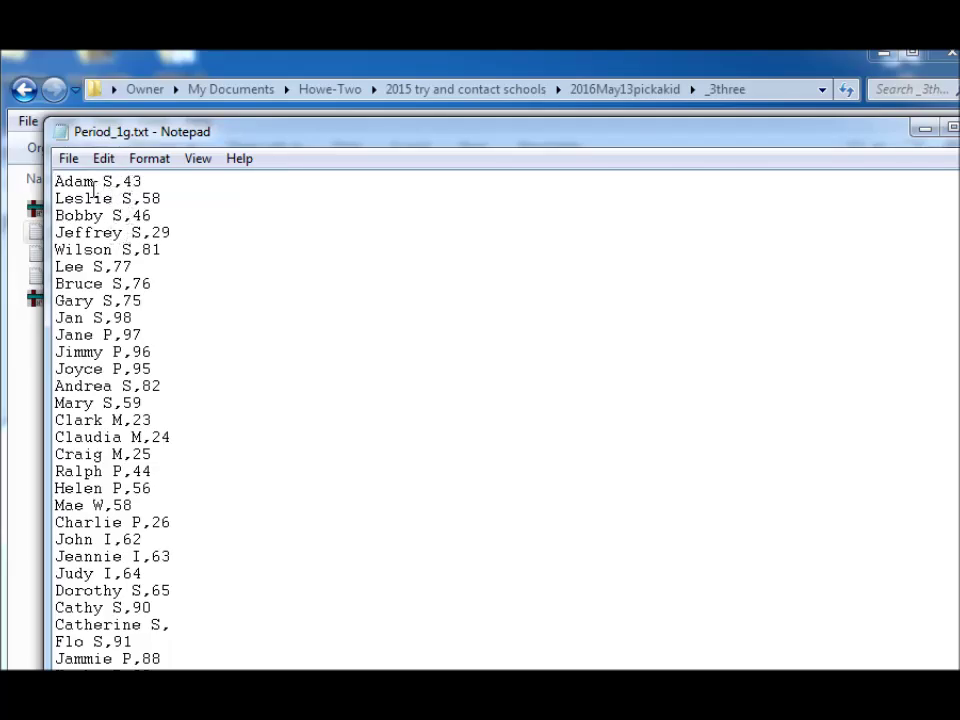
left_click_drag(58, 181, 120, 182)
left_click_drag(122, 181, 162, 250)
left_click_drag(57, 318, 62, 358)
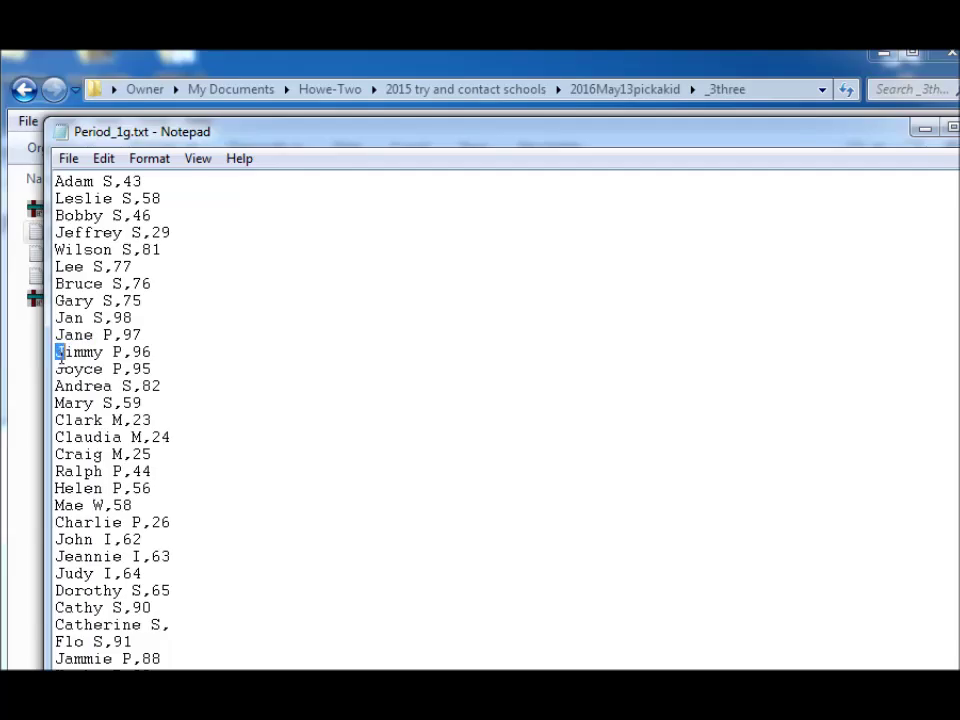
left_click(139, 322)
left_click(151, 352)
left_click(154, 369)
left_click_drag(55, 181, 147, 181)
left_click_drag(141, 181, 130, 215)
left_click_drag(335, 131, 353, 132)
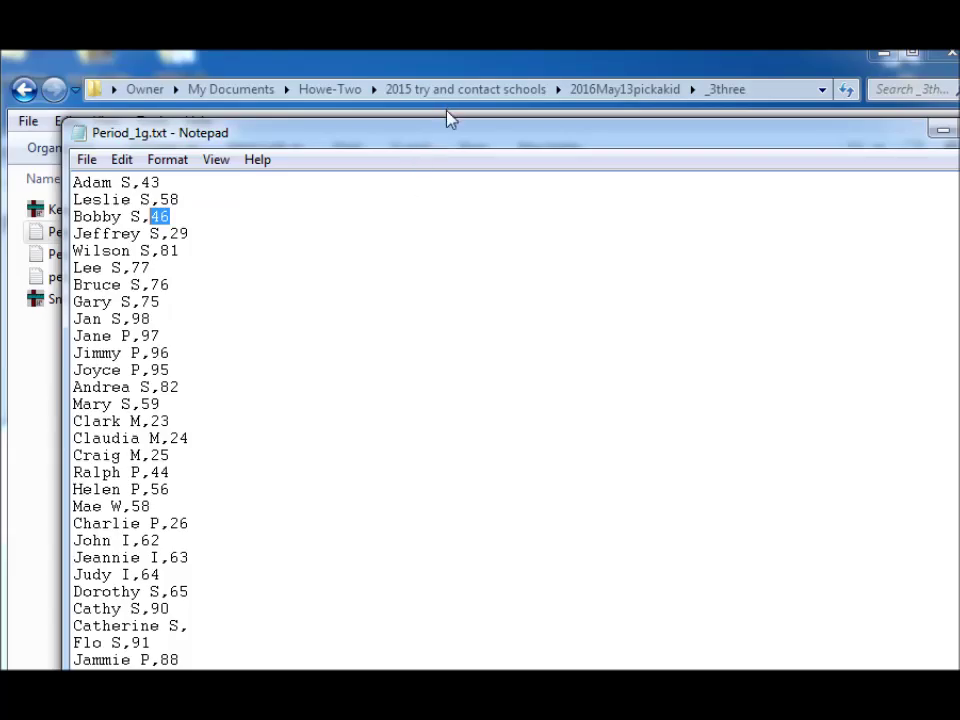
Reposition the Notepad window and highlight the comma and text on Adam's first line.
mouse_move(454, 144)
left_mouse_down()
mouse_move(393, 148)
mouse_move(449, 144)
left_mouse_up()
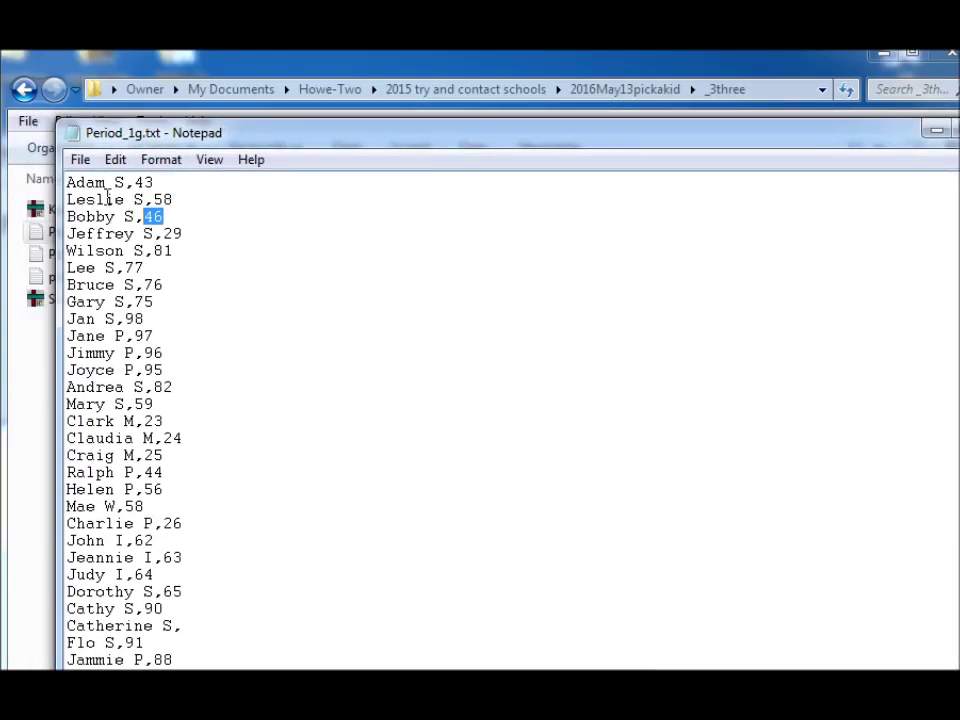
left_click_drag(124, 182, 132, 182)
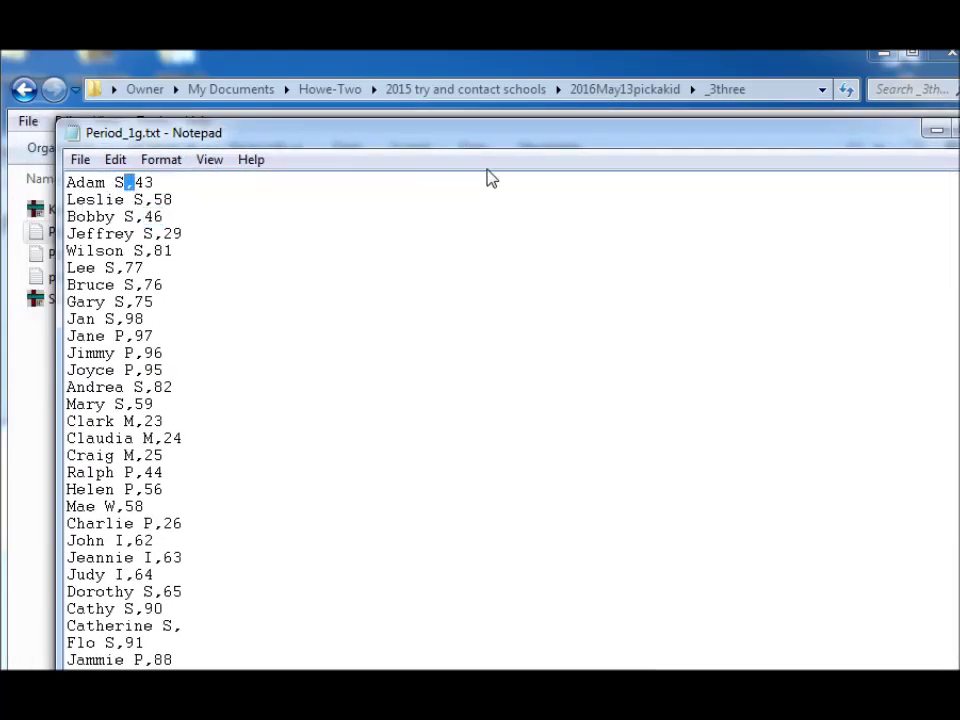
left_click_drag(536, 148, 391, 148)
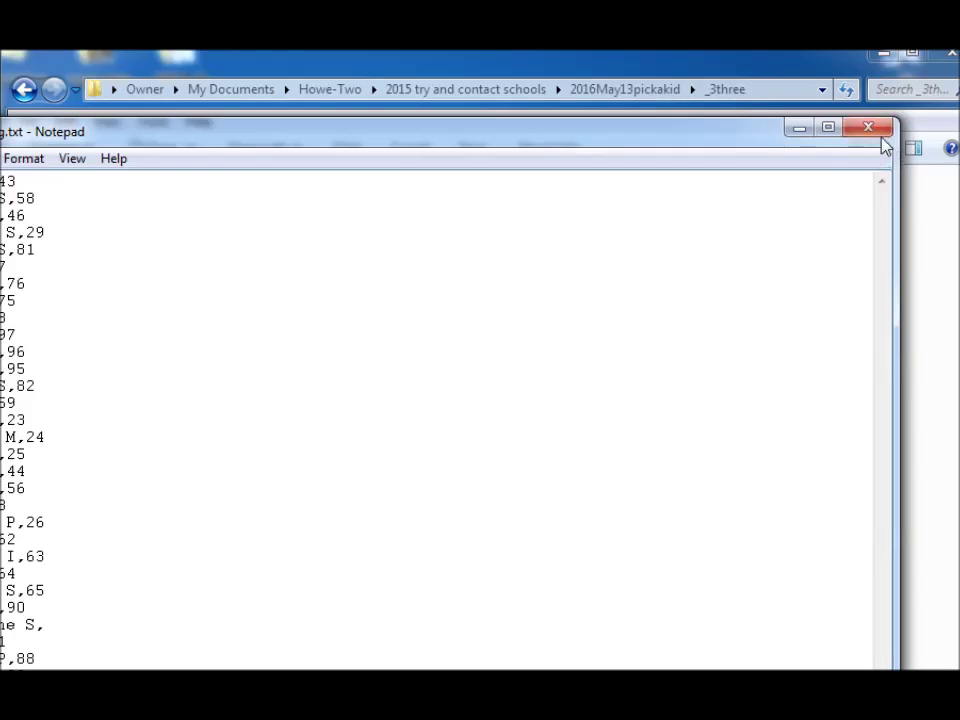
left_click_drag(19, 181, 36, 198)
Close Notepad and launch SmartPickaKidPlus.exe from the _3three folder.
left_click(656, 119)
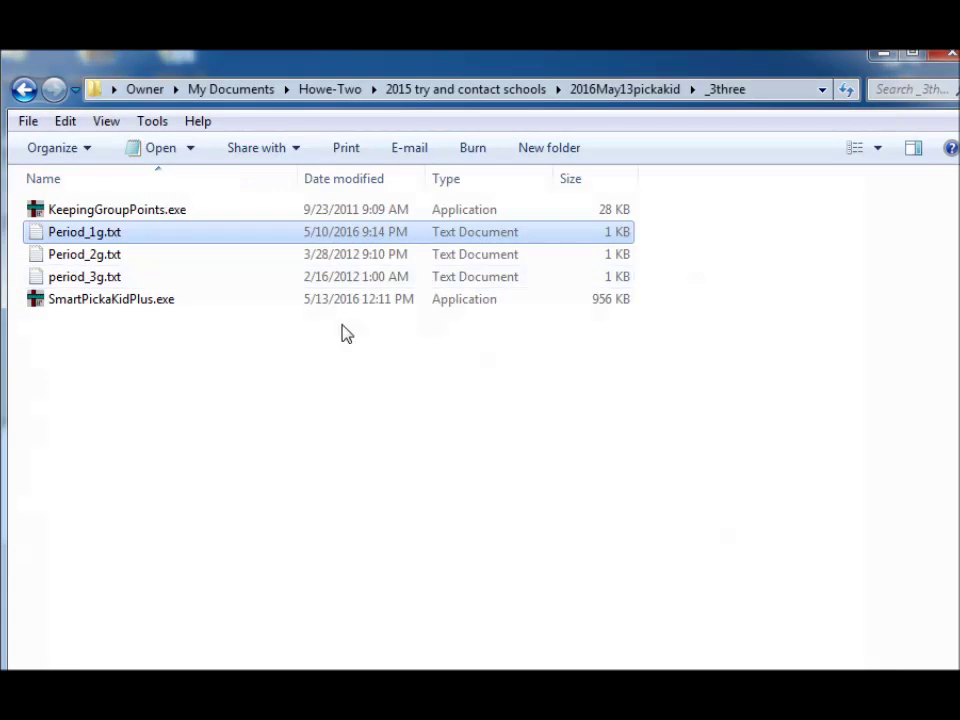
left_click(94, 307)
double_click(94, 309)
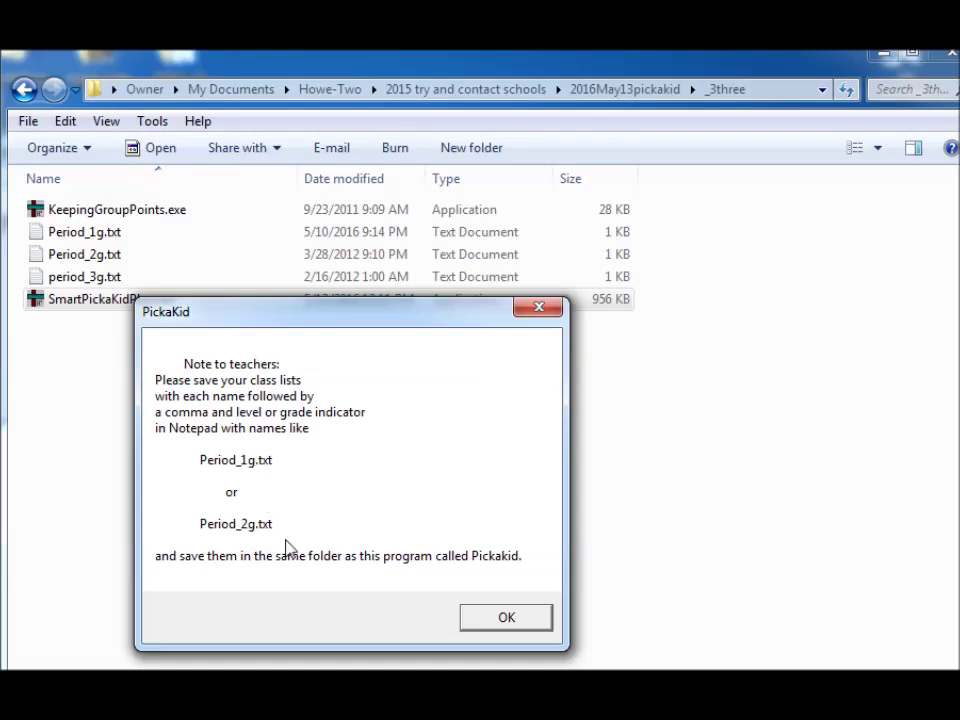
Dismiss the teachers' note, load the Period_1 class, and go to the group-splitting screen.
left_click(506, 620)
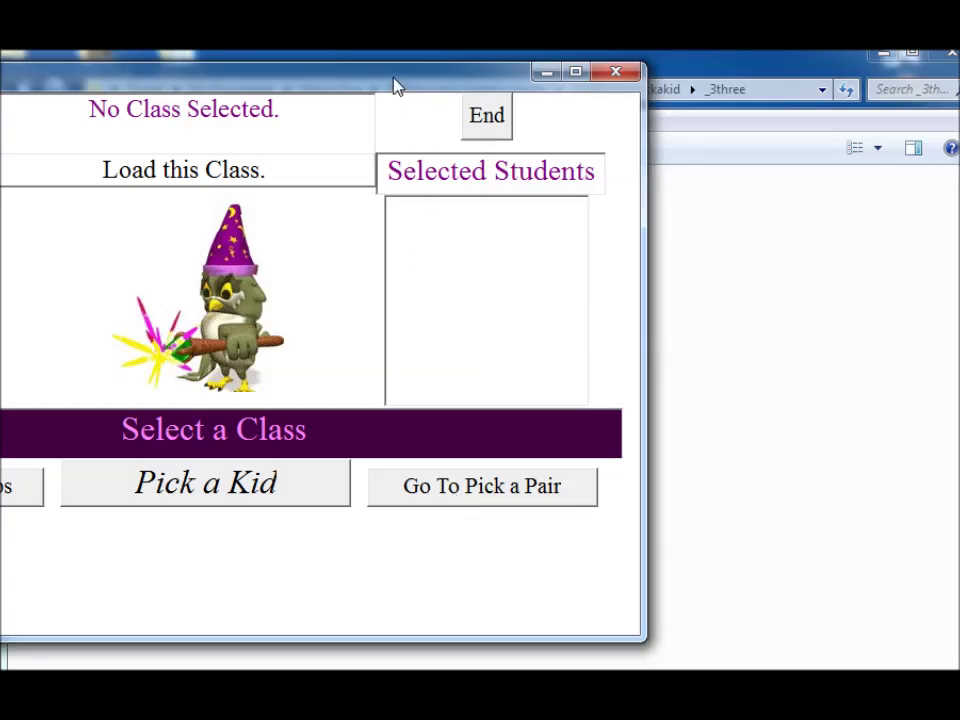
left_click_drag(395, 86, 605, 78)
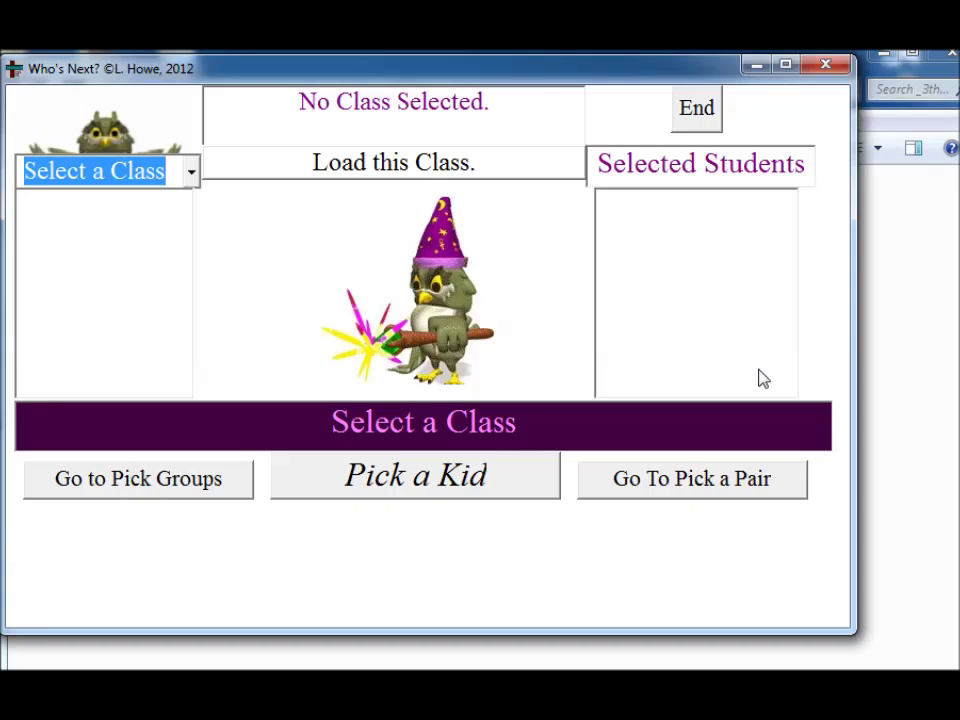
left_click(190, 175)
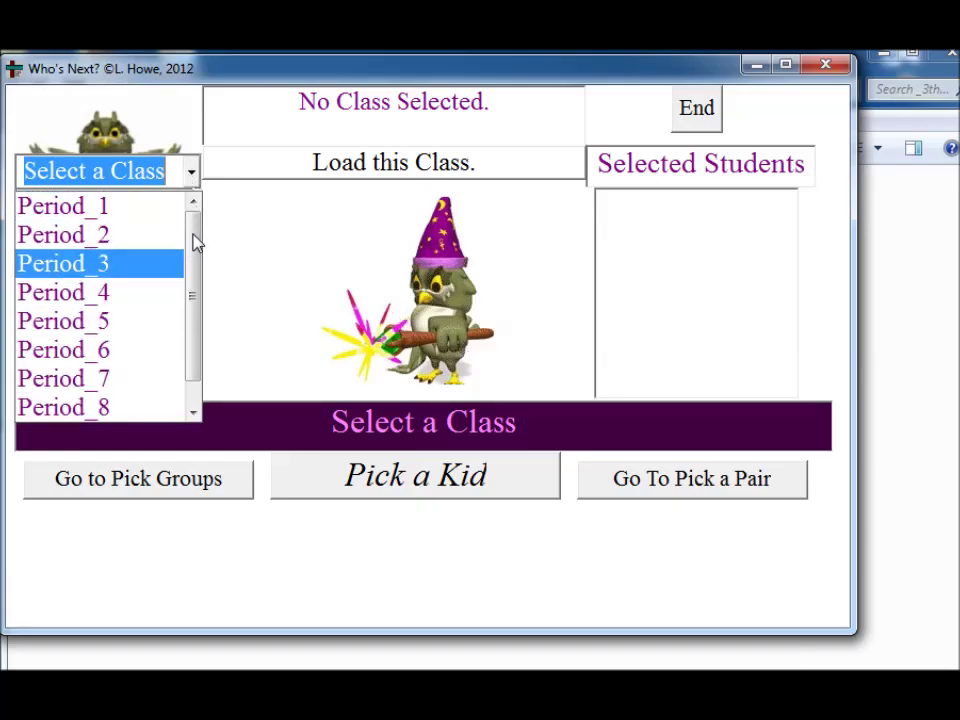
mouse_move(195, 240)
left_mouse_down()
mouse_move(193, 280)
mouse_move(189, 225)
left_mouse_up()
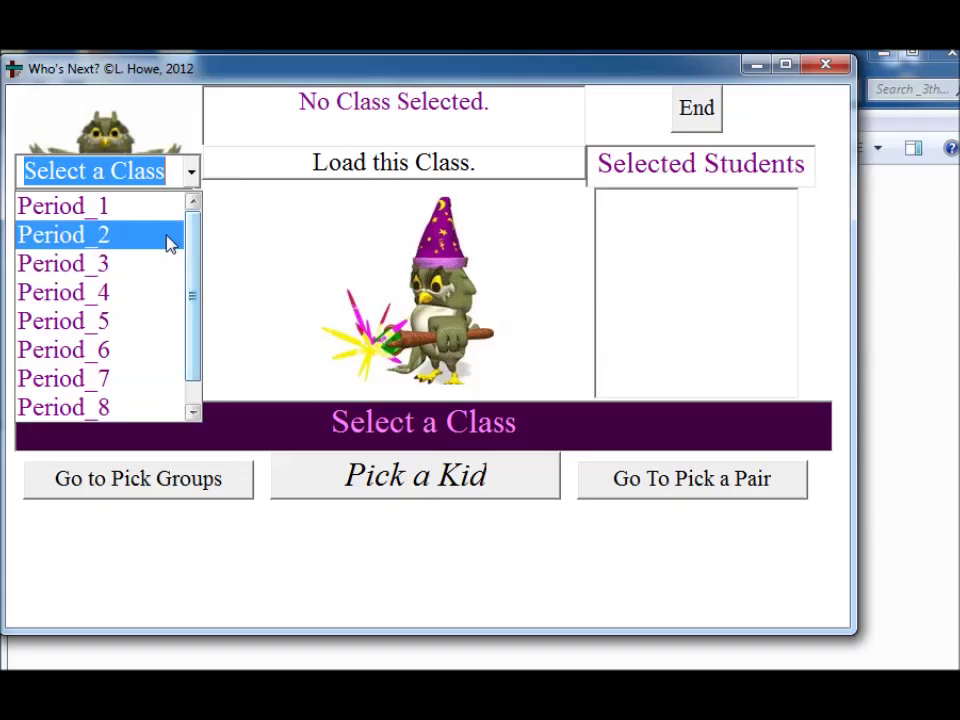
left_click(140, 210)
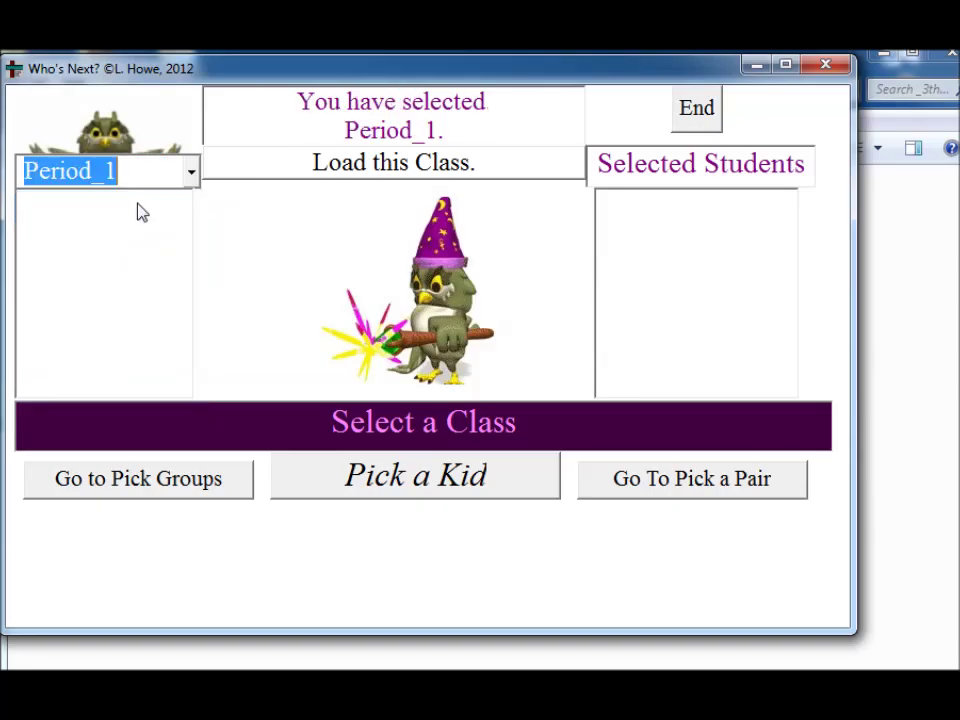
left_click(268, 168)
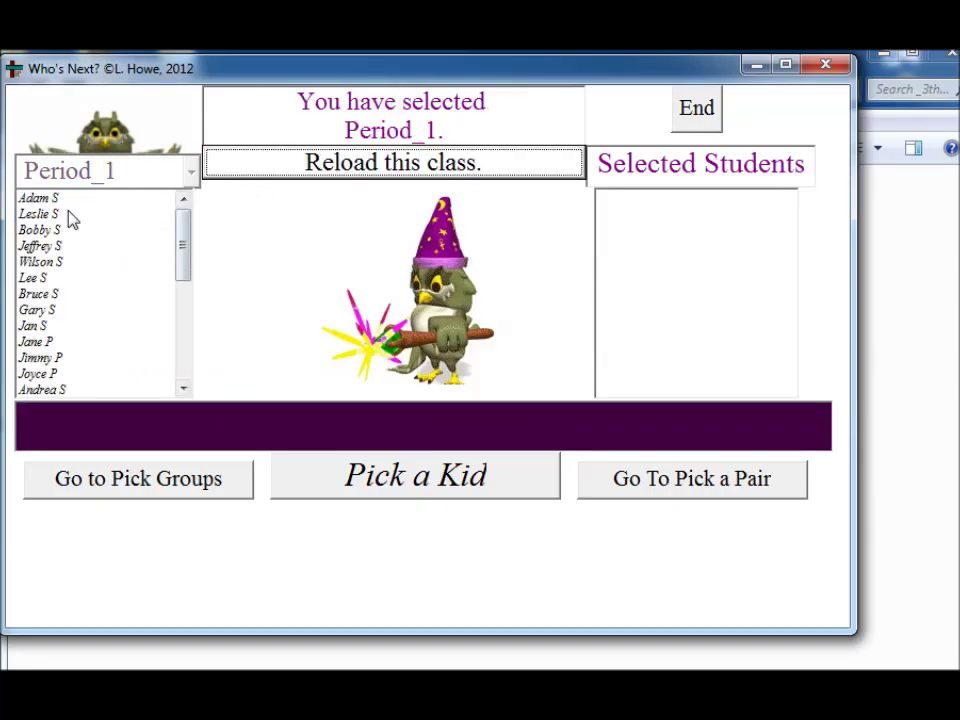
mouse_move(185, 262)
left_mouse_down()
mouse_move(199, 439)
mouse_move(191, 245)
left_mouse_up()
left_click(174, 487)
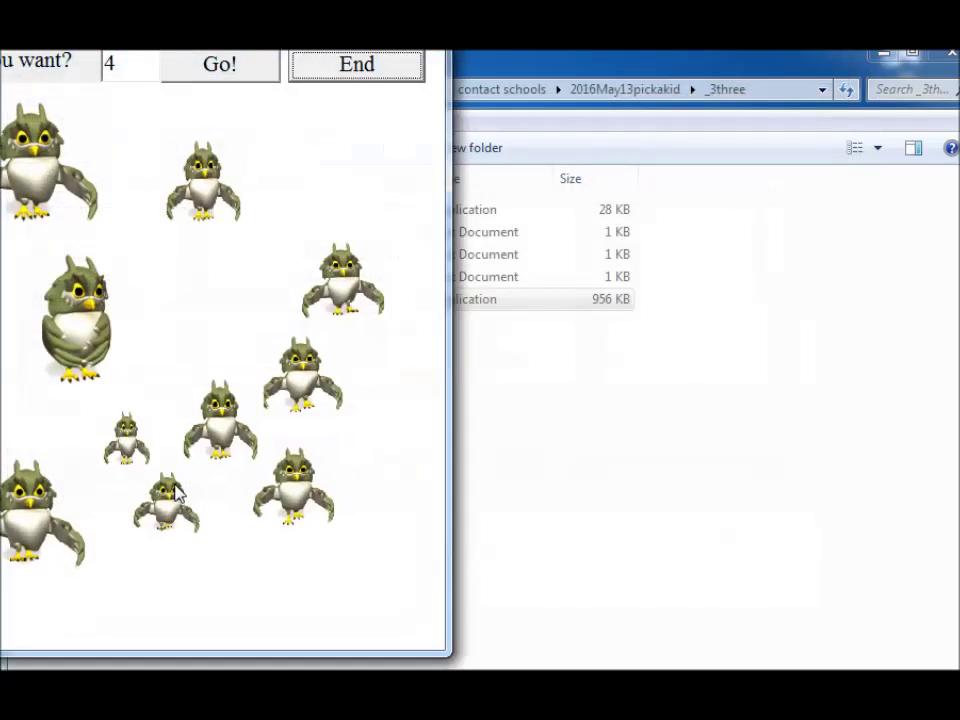
Create 4 groups from the class and choose Authors as the naming category.
left_click_drag(138, 30, 420, 80)
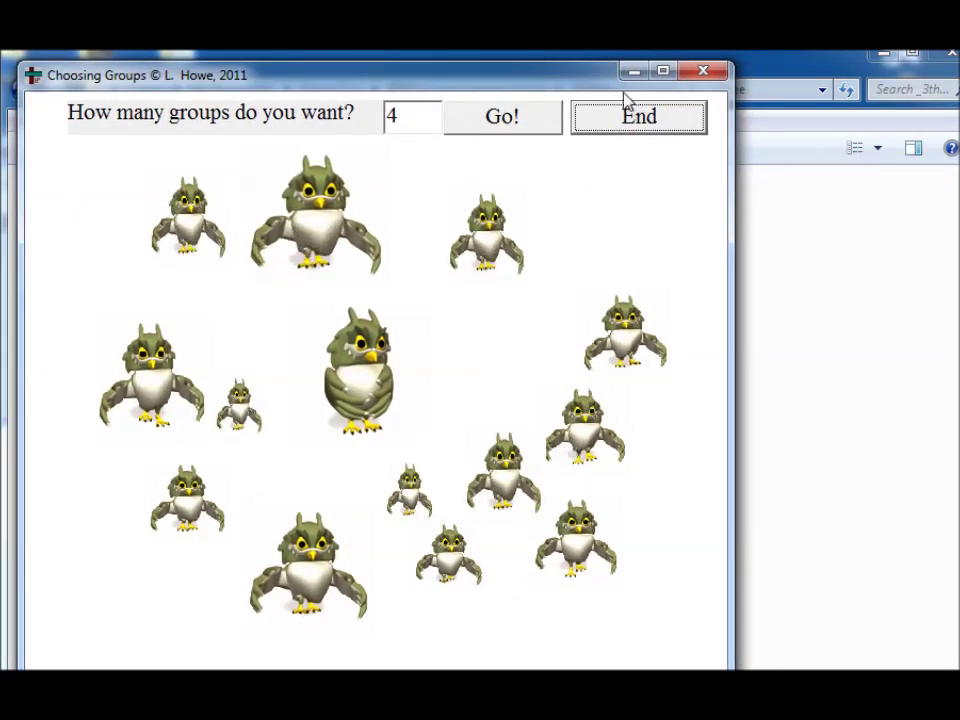
left_click(508, 122)
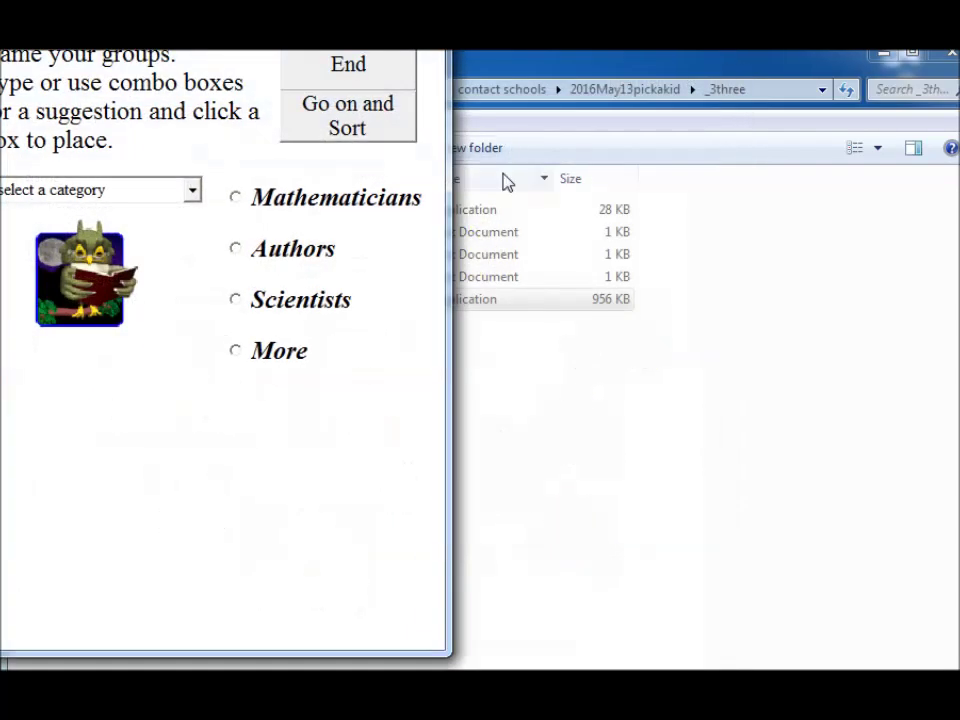
left_click_drag(241, 34, 544, 92)
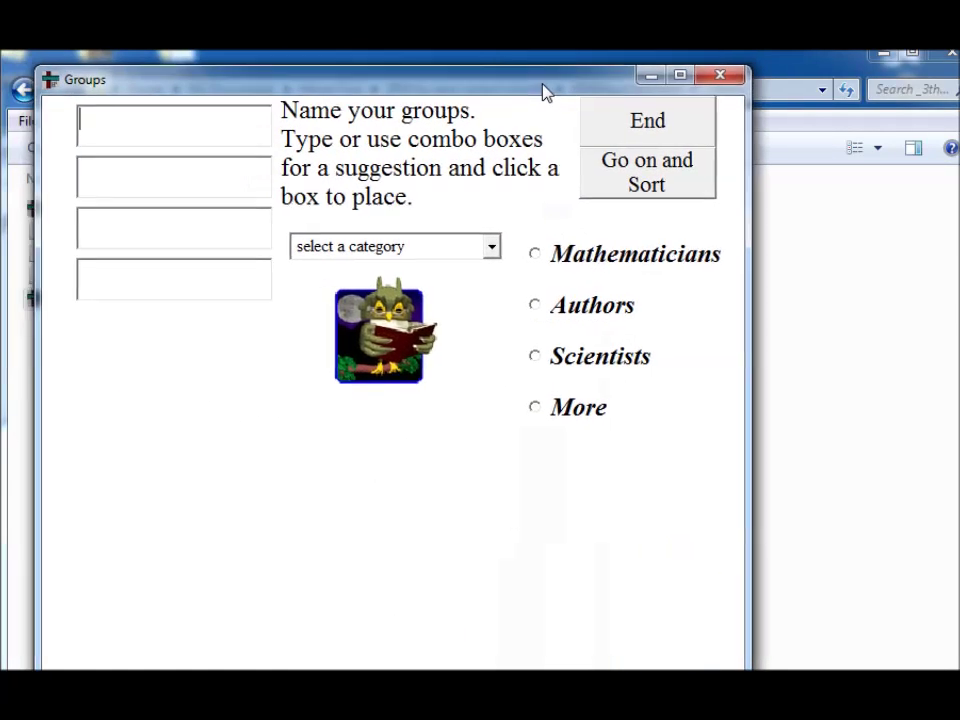
left_click(537, 307)
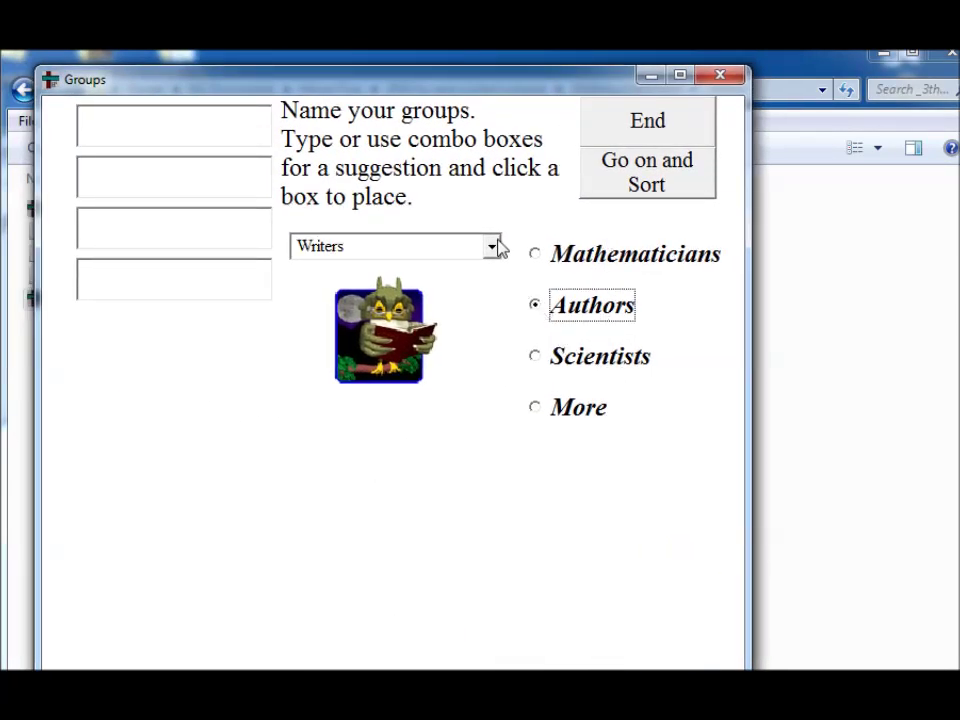
Name the first two groups Shakesphere and Keats from the author suggestions.
left_click(492, 247)
left_click(486, 293)
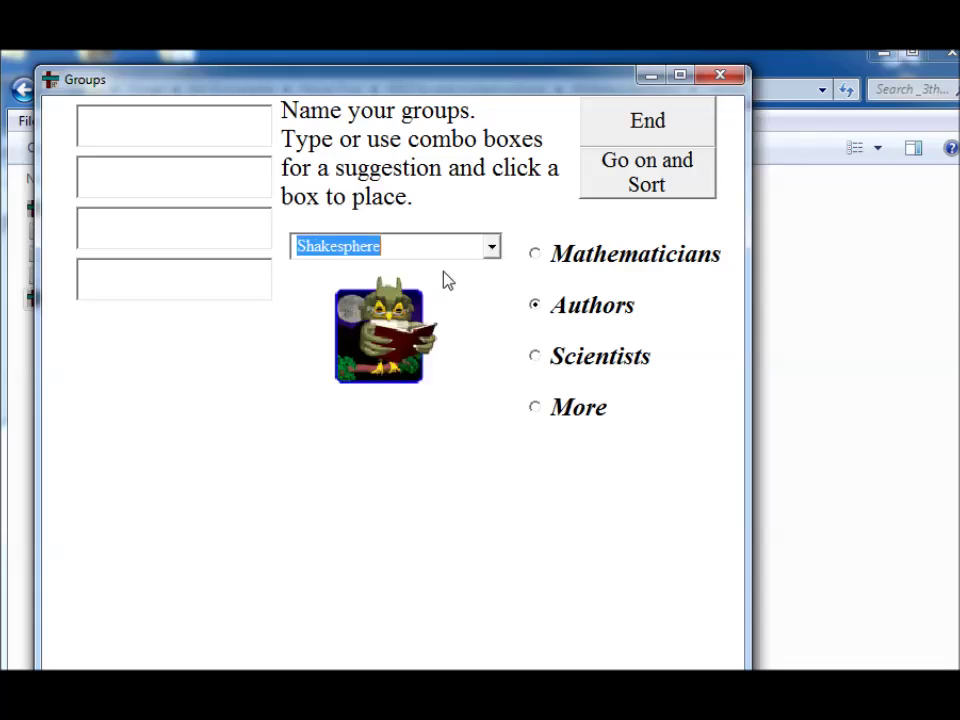
left_click(234, 140)
left_click(491, 249)
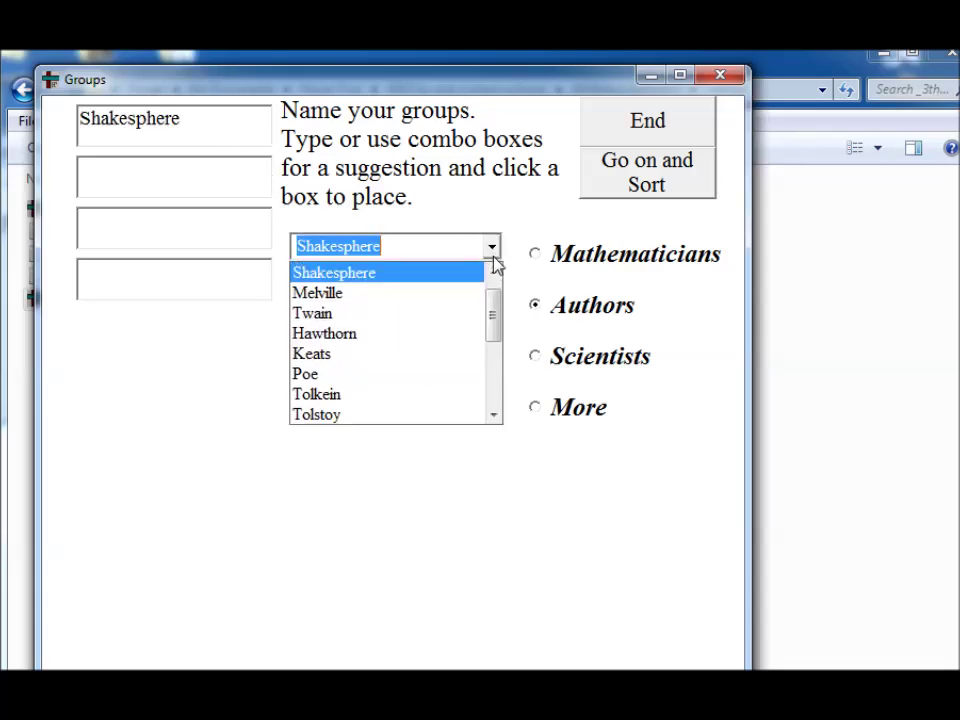
left_click(472, 356)
left_click(203, 178)
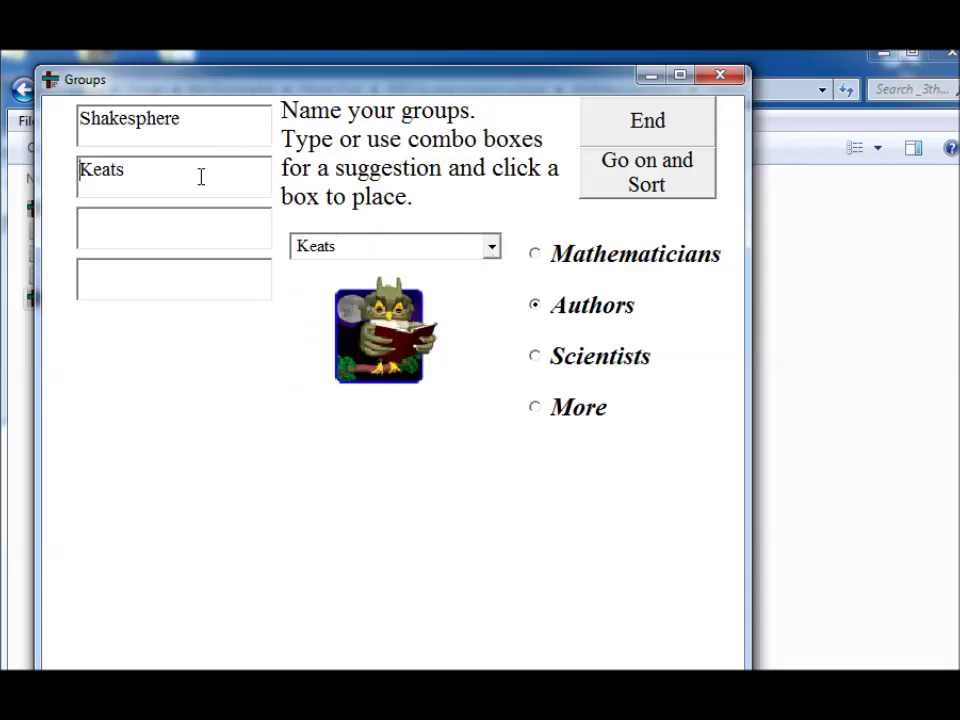
Name the third and fourth groups Dante and Pope, then continue to sorting.
left_click(491, 249)
left_click(465, 373)
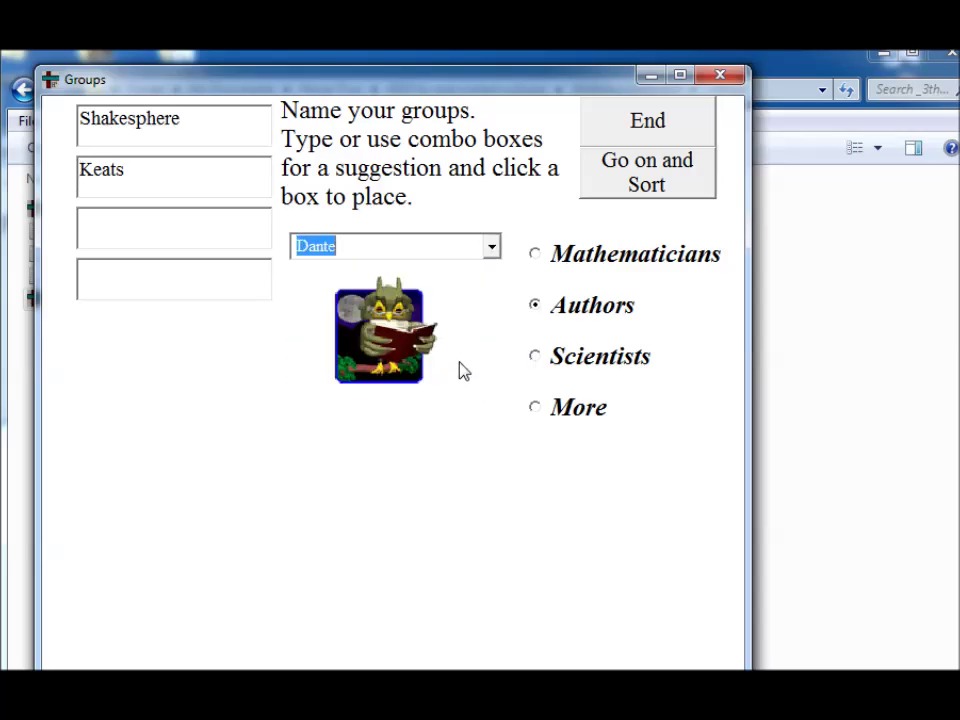
left_click(223, 232)
left_click(491, 246)
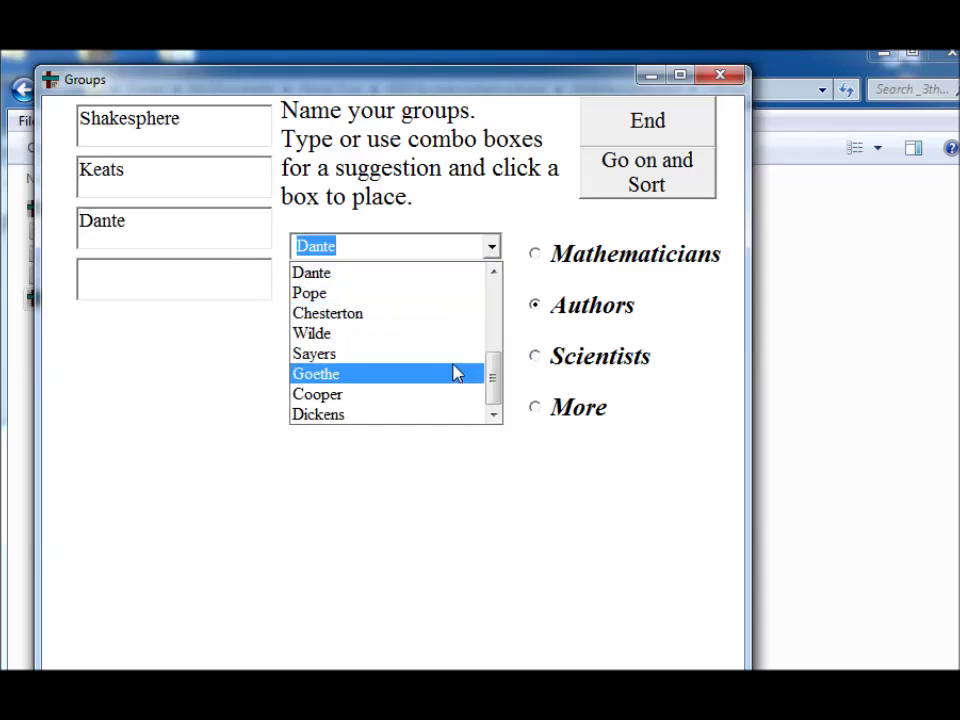
left_click(459, 293)
left_click(230, 272)
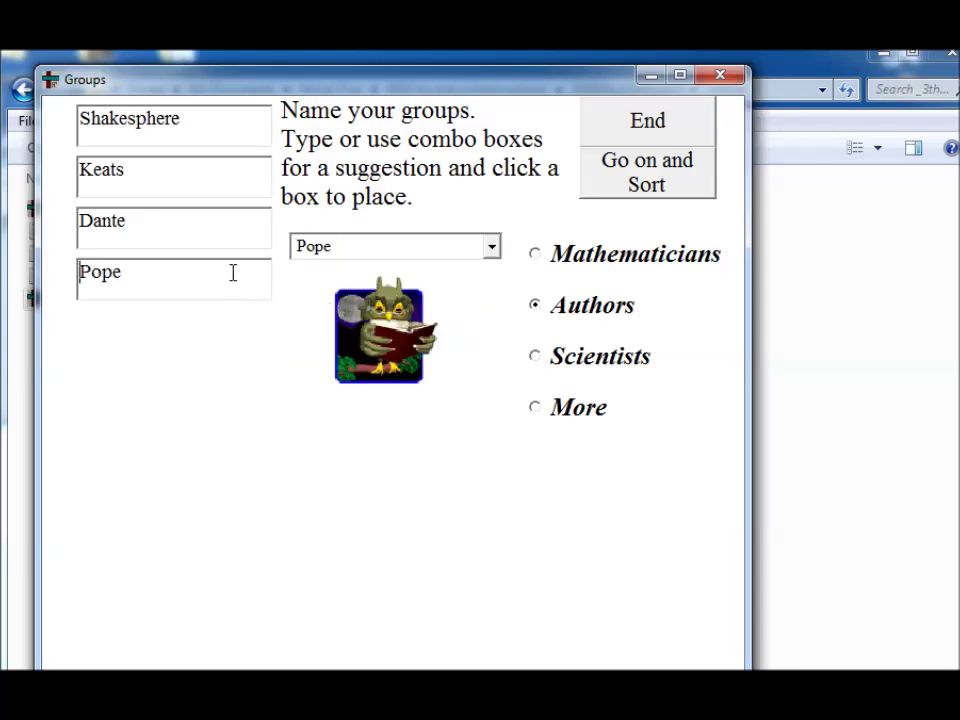
left_click(684, 178)
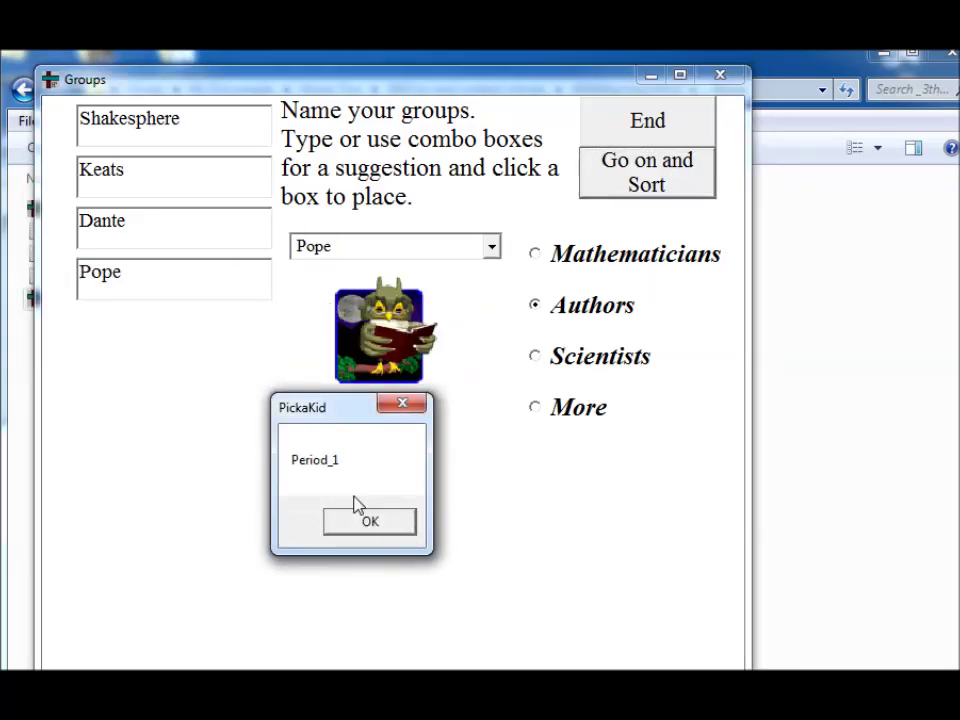
Acknowledge the Period_1 message and scroll the student list.
left_click(357, 530)
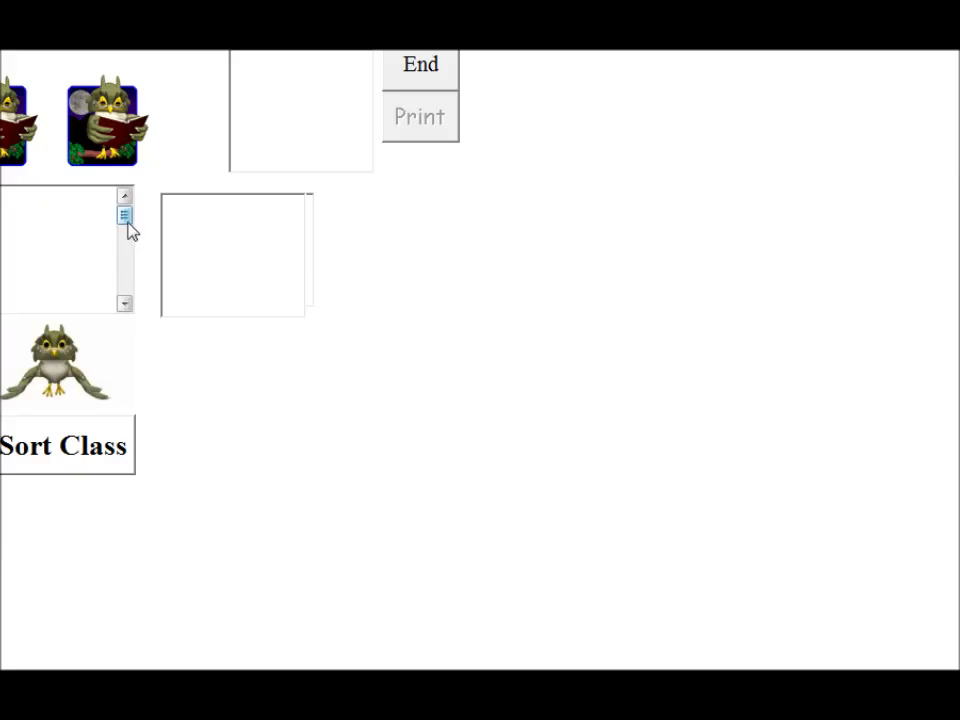
left_click_drag(126, 219, 123, 305)
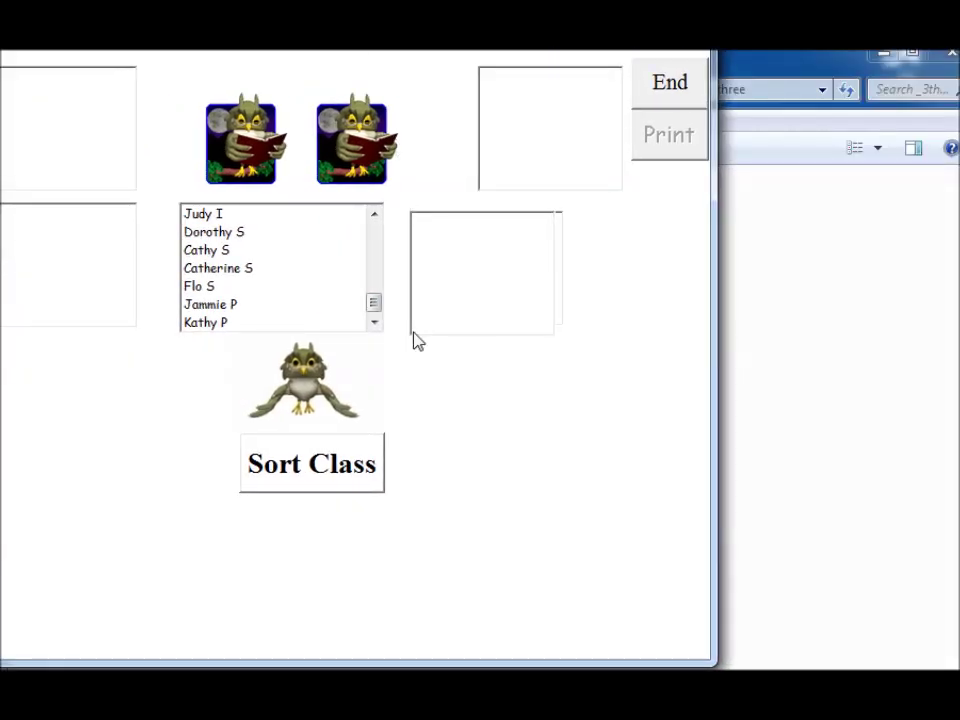
Start sorting Period_1 students into the four author groups.
left_click(65, 460)
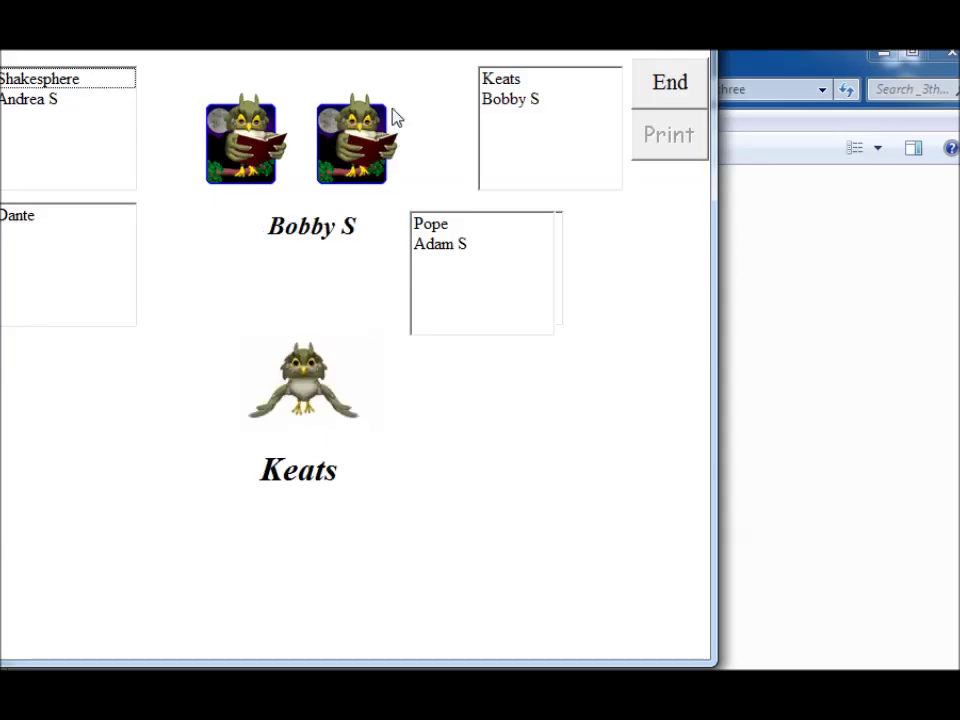
left_click_drag(403, 50, 438, 48)
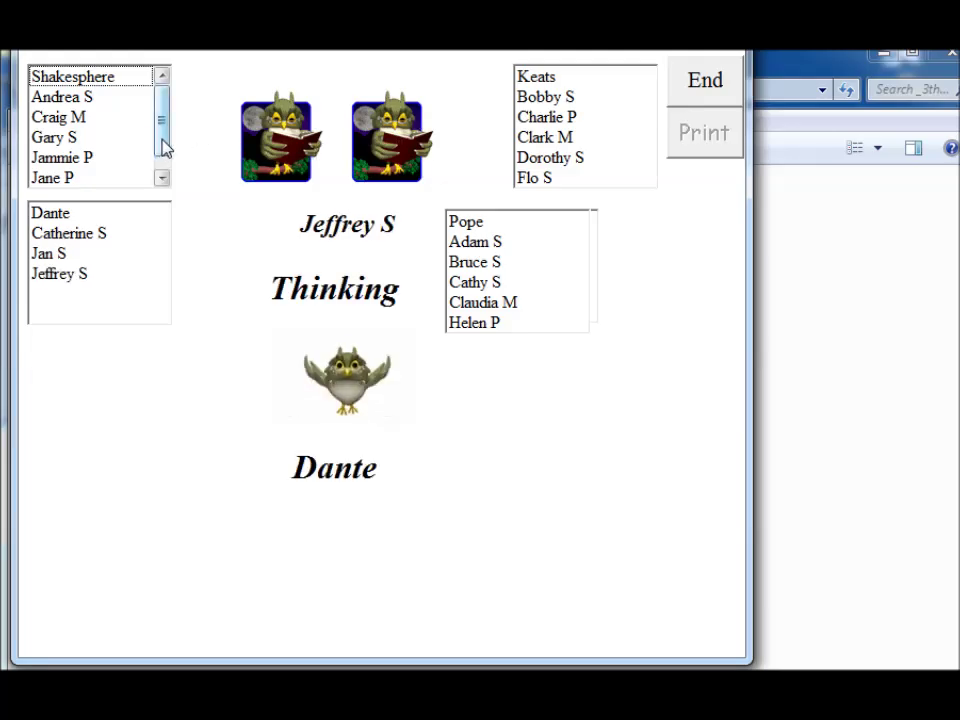
Scroll through the group lists while the sort completes and shows All Sorted!
left_click(161, 177)
left_click_drag(163, 163, 146, 180)
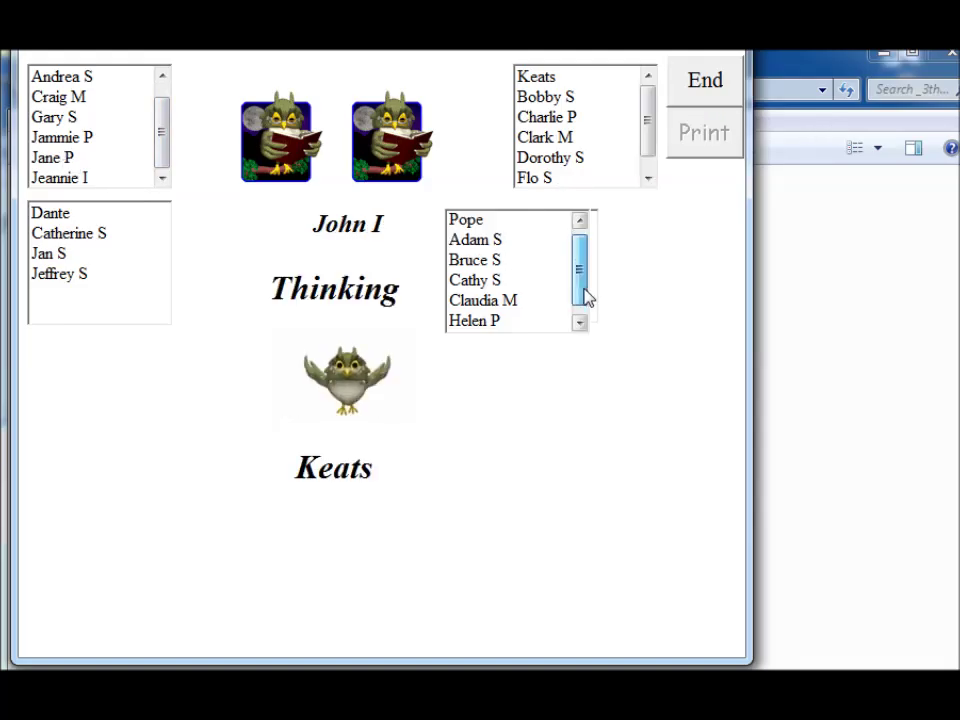
left_click(580, 323)
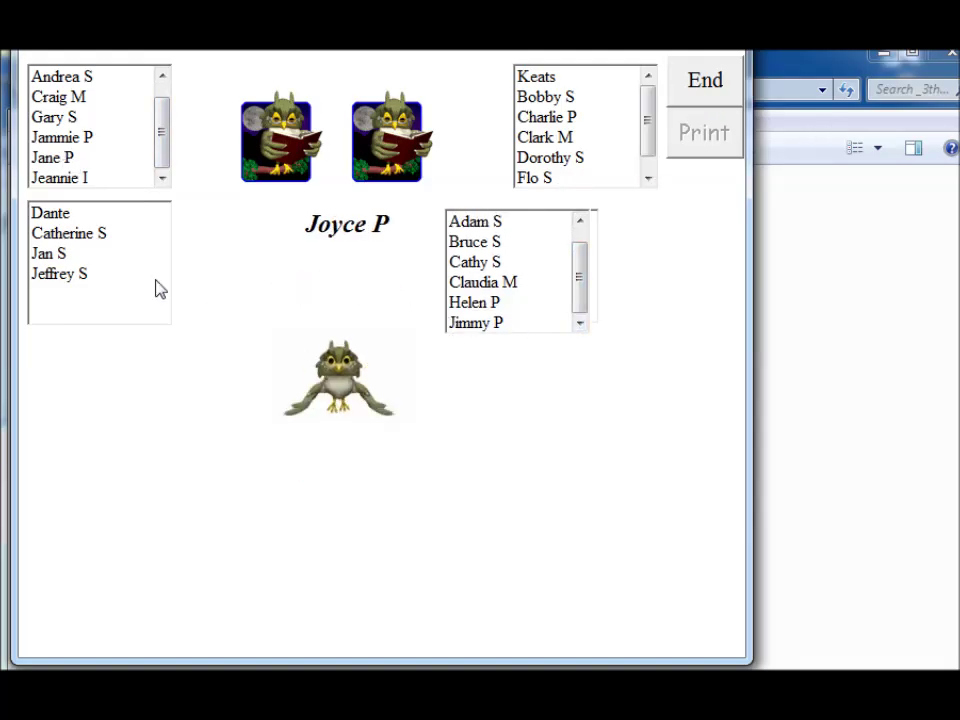
left_click_drag(652, 122, 649, 154)
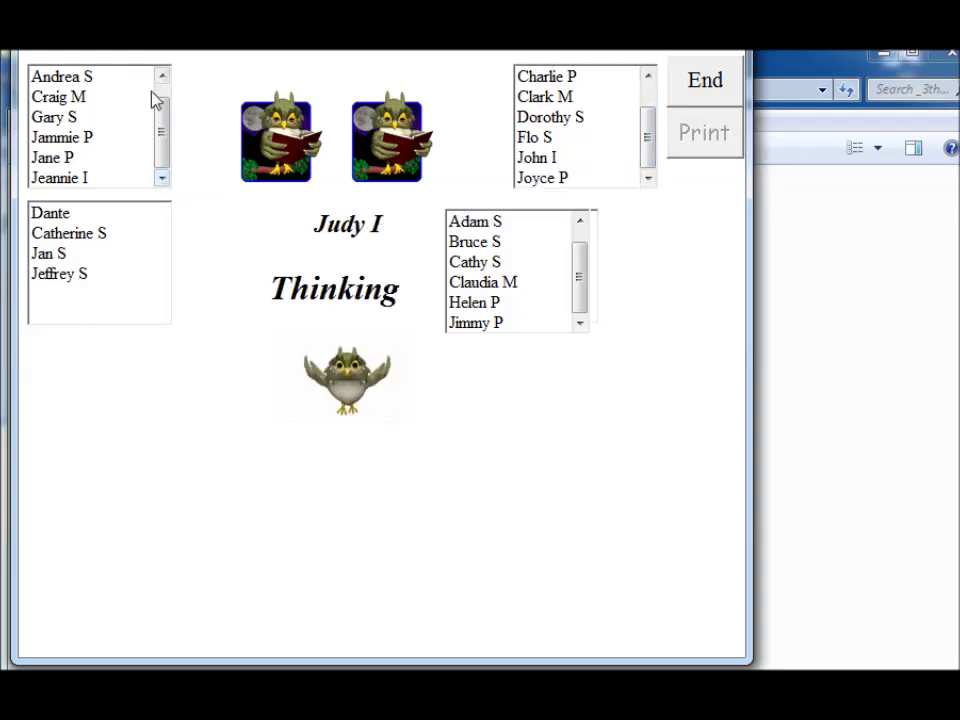
mouse_move(161, 154)
left_mouse_down()
mouse_move(163, 122)
mouse_move(165, 175)
left_mouse_up()
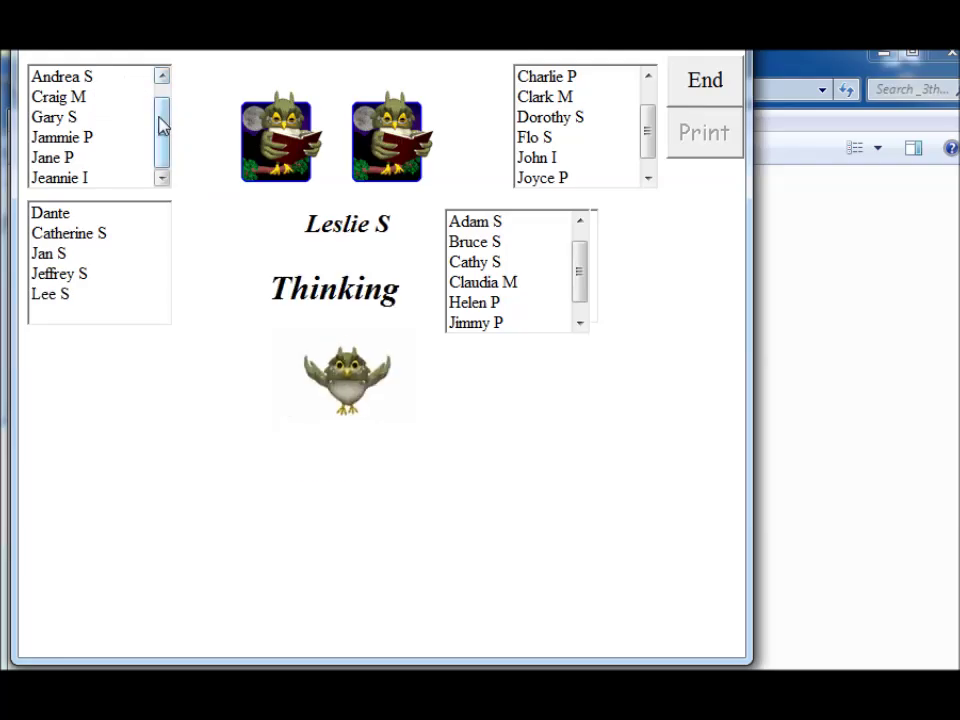
left_click_drag(159, 124, 161, 92)
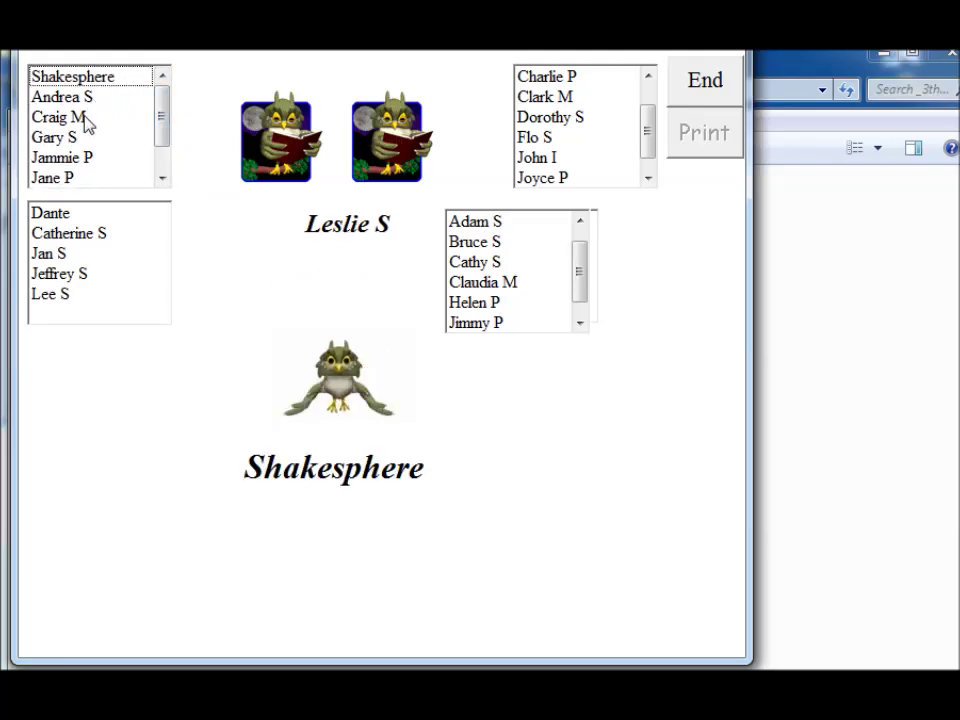
left_click_drag(161, 144, 161, 171)
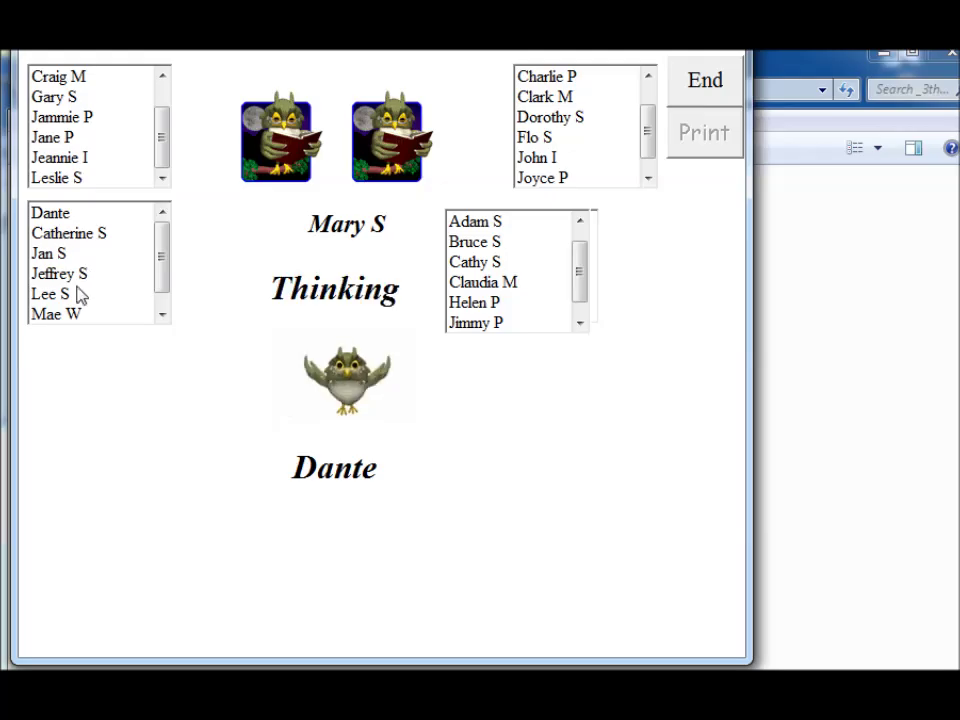
left_click_drag(158, 275, 161, 298)
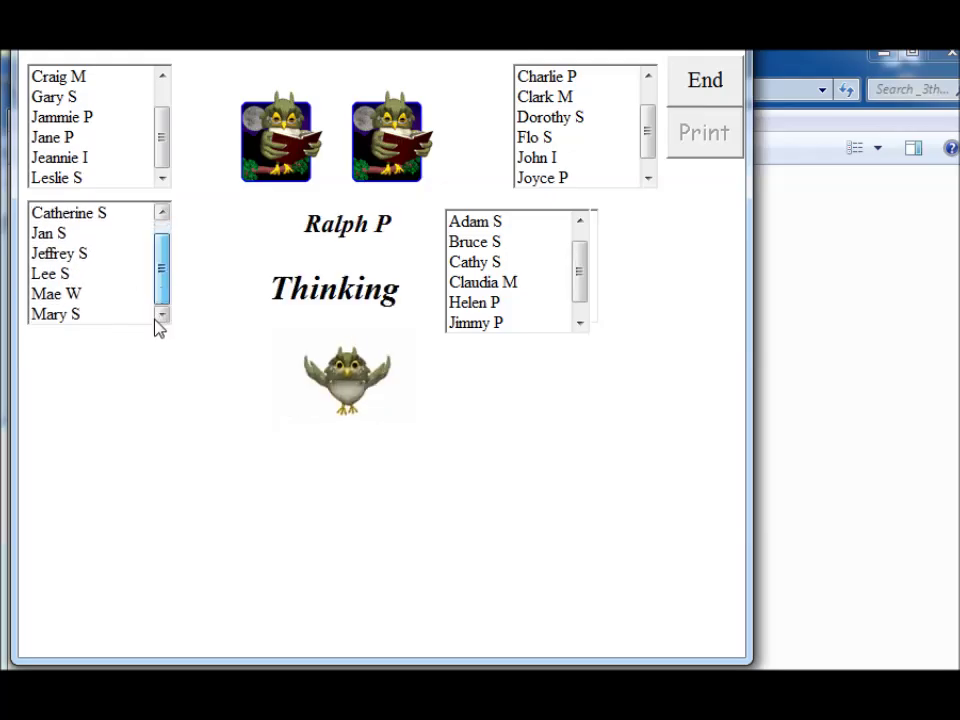
left_click(162, 315)
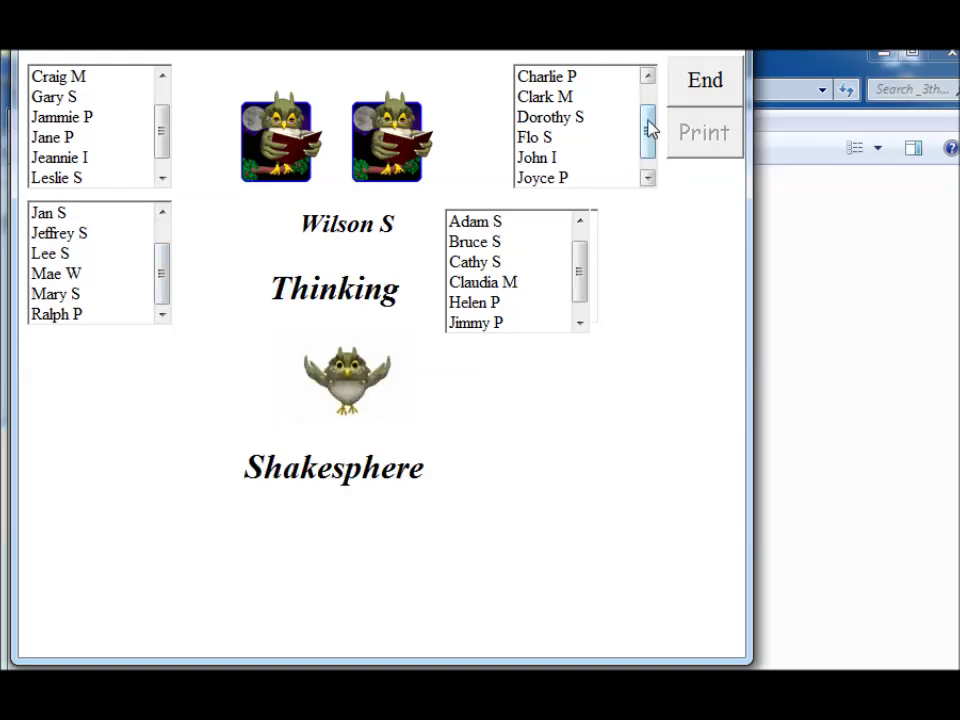
left_click_drag(649, 124, 646, 81)
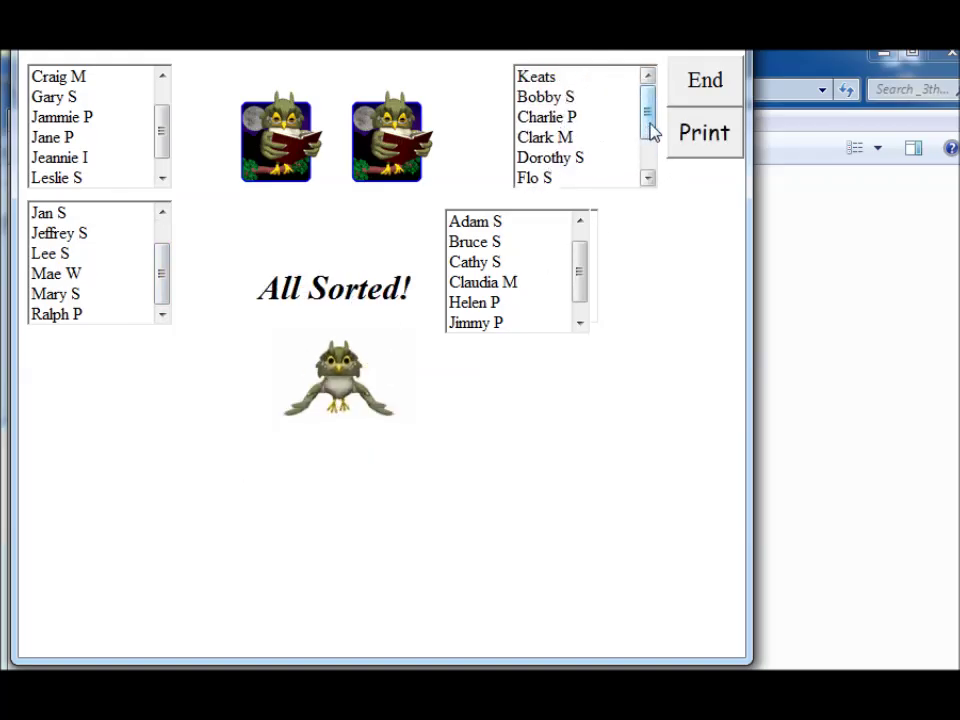
left_click_drag(654, 129, 652, 175)
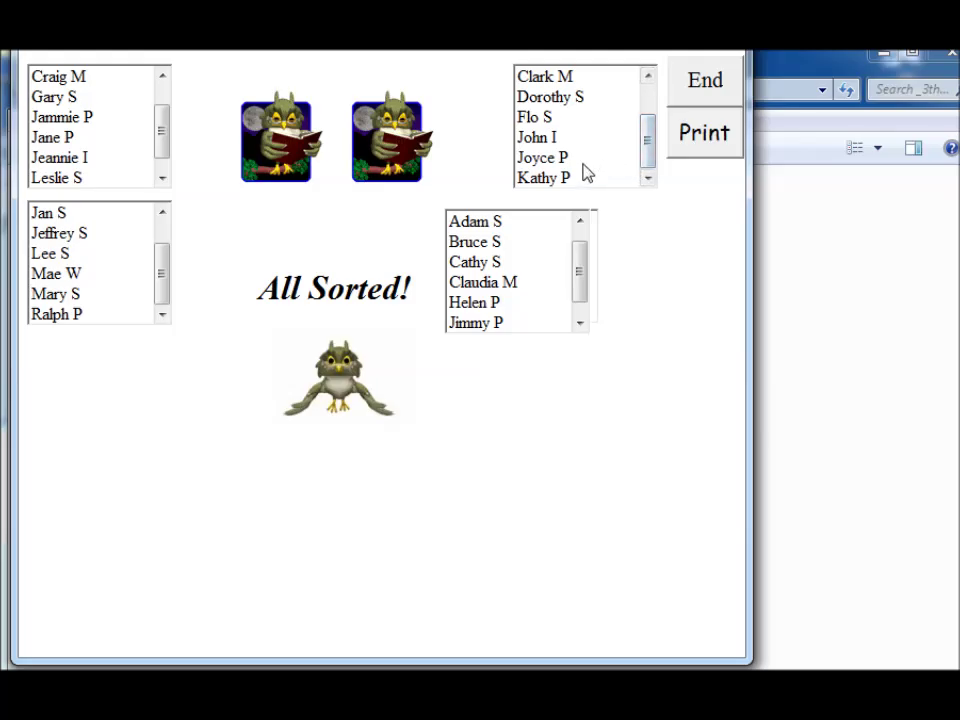
left_click_drag(583, 285, 576, 231)
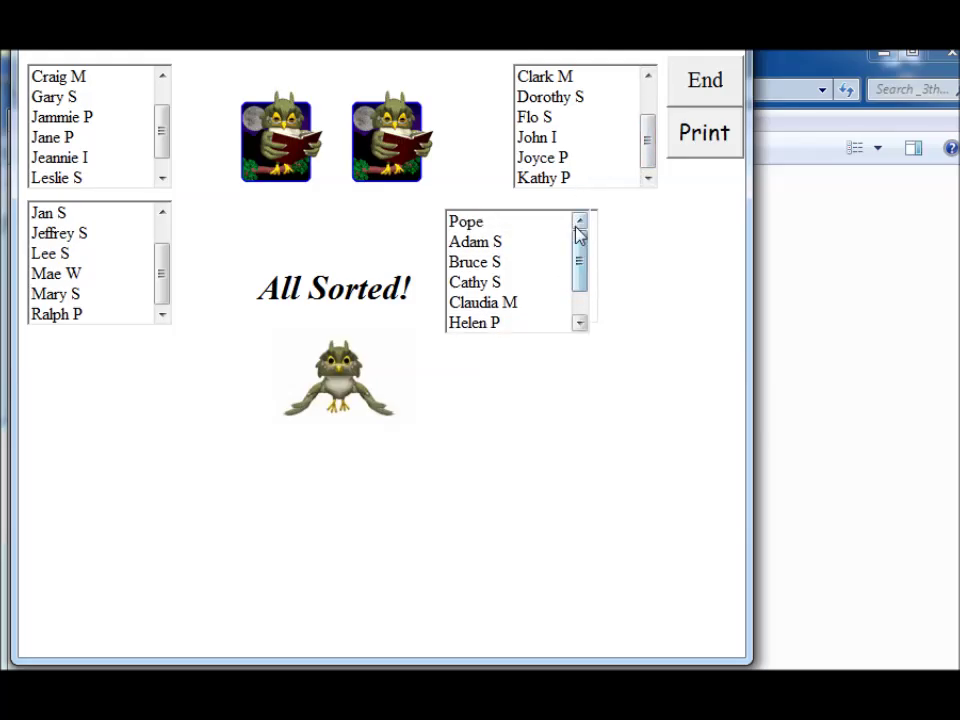
left_click(491, 244)
left_click(494, 262)
left_click(493, 282)
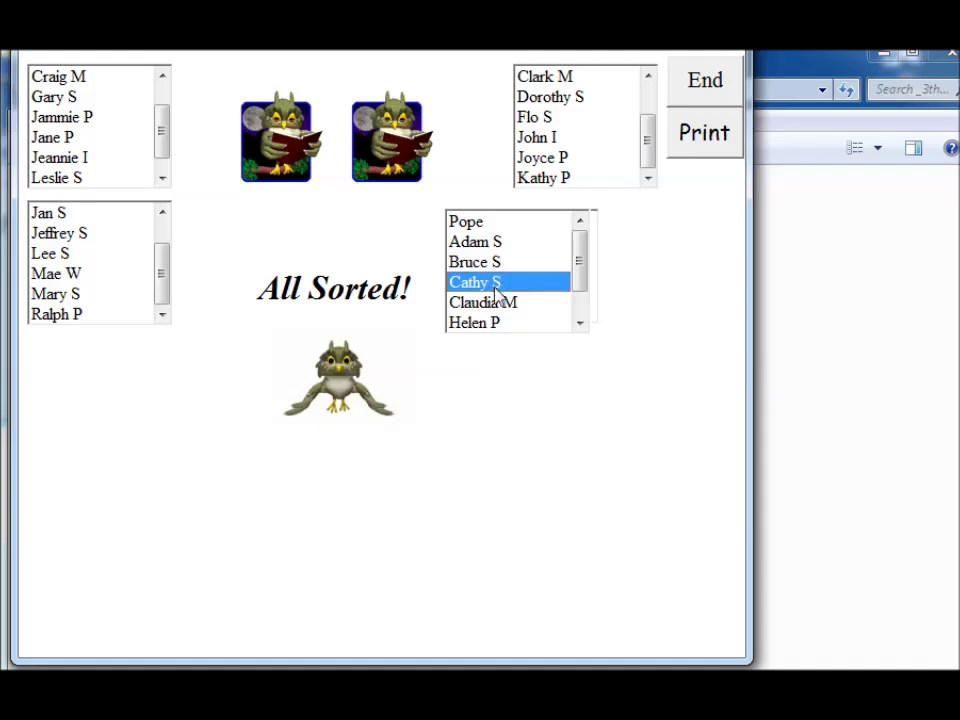
left_click(494, 302)
left_click(495, 323)
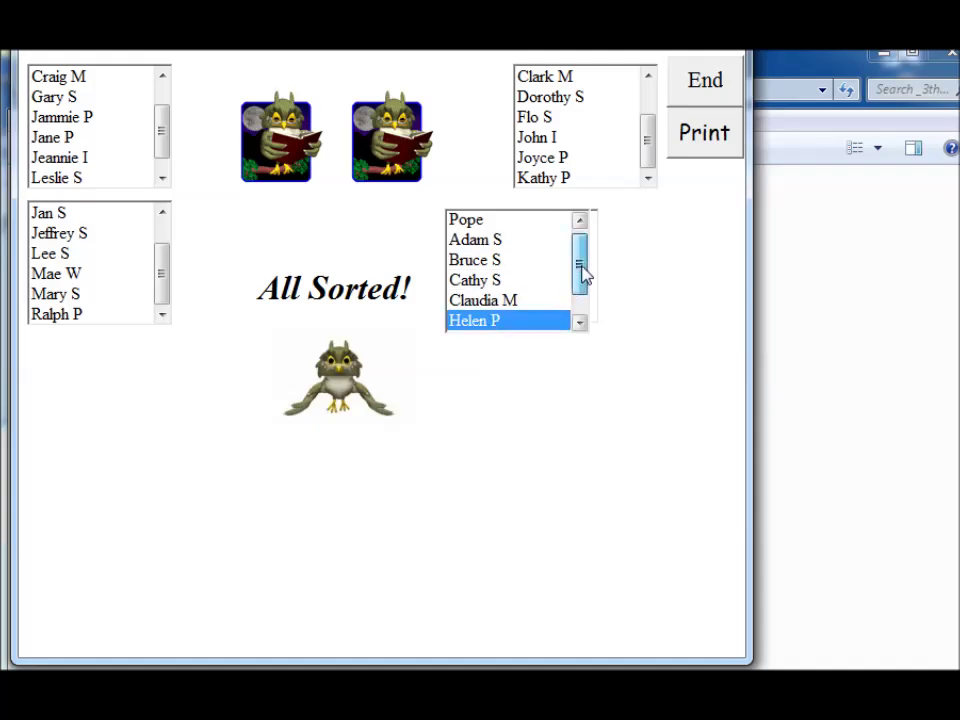
left_click_drag(581, 272, 583, 316)
left_click(500, 302)
left_click(495, 323)
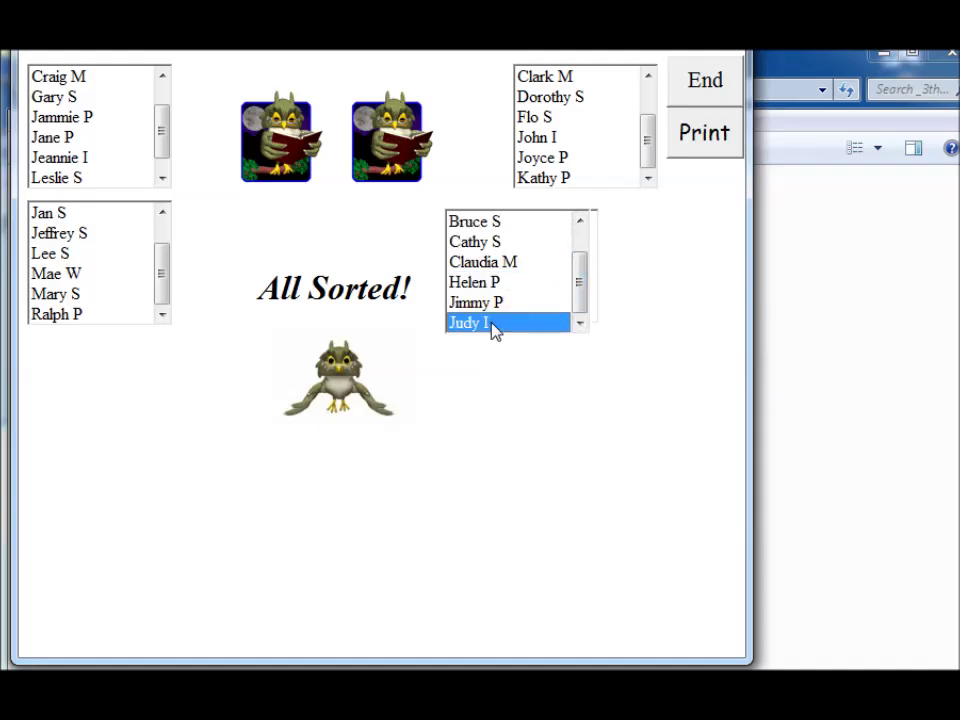
Close the finished Groups sorting window.
left_click(705, 133)
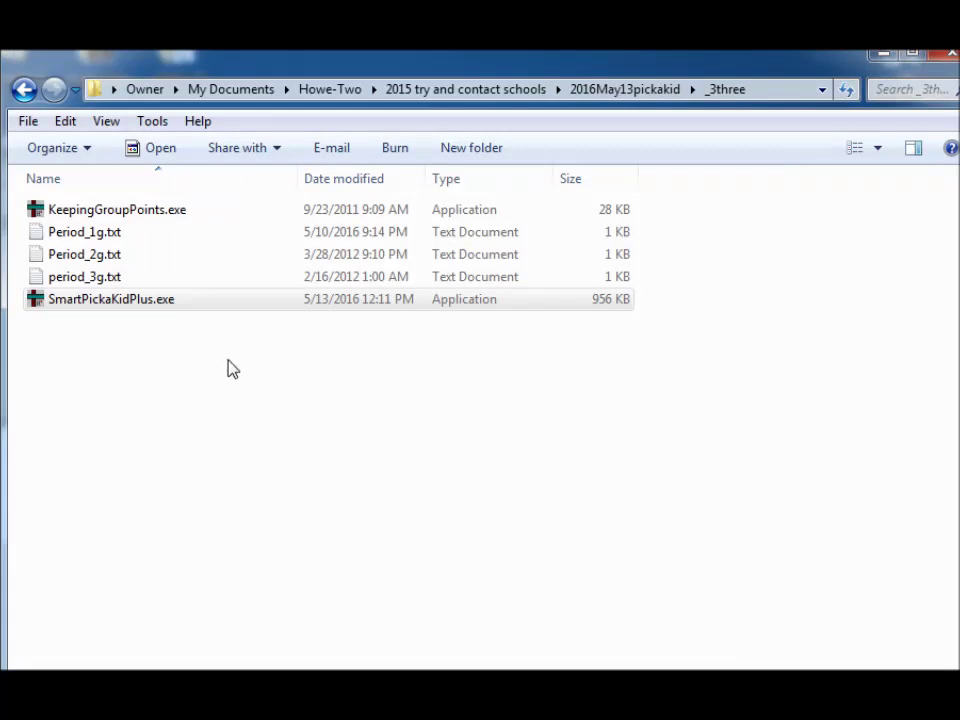